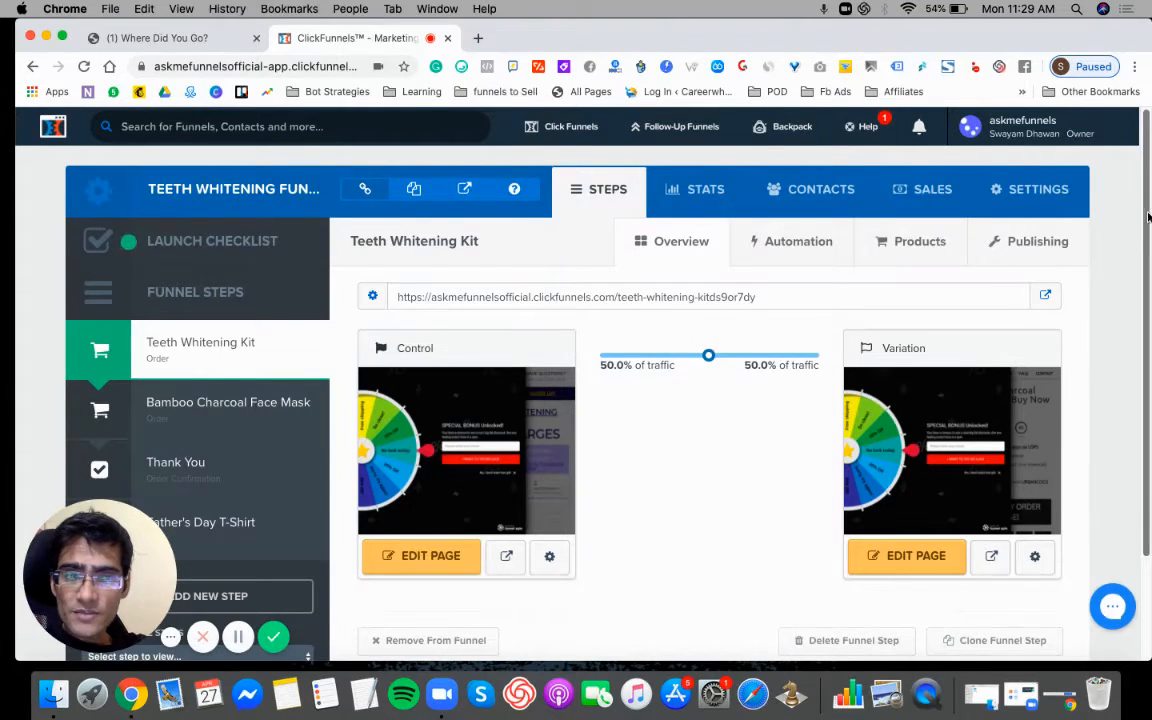
# - Open the live Teeth Whitening Kit order page and look over its offer and two-step shipping form
pyautogui.scroll(-3, 1148, 216)
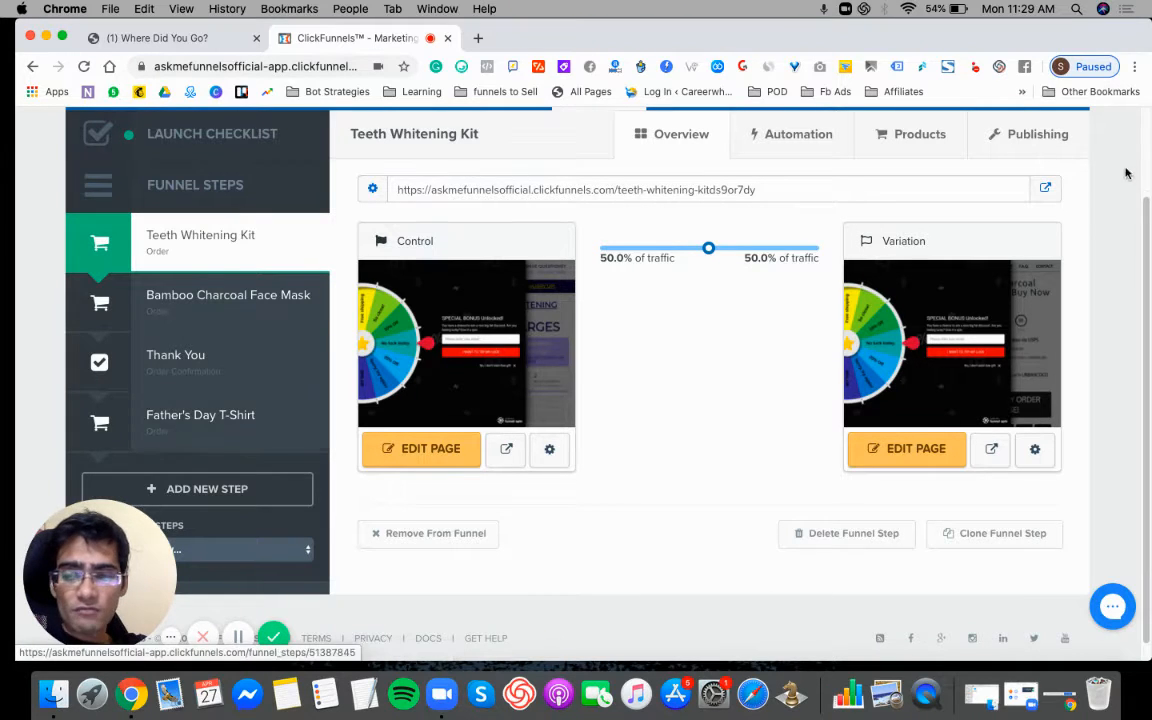
pyautogui.scroll(3, 1145, 118)
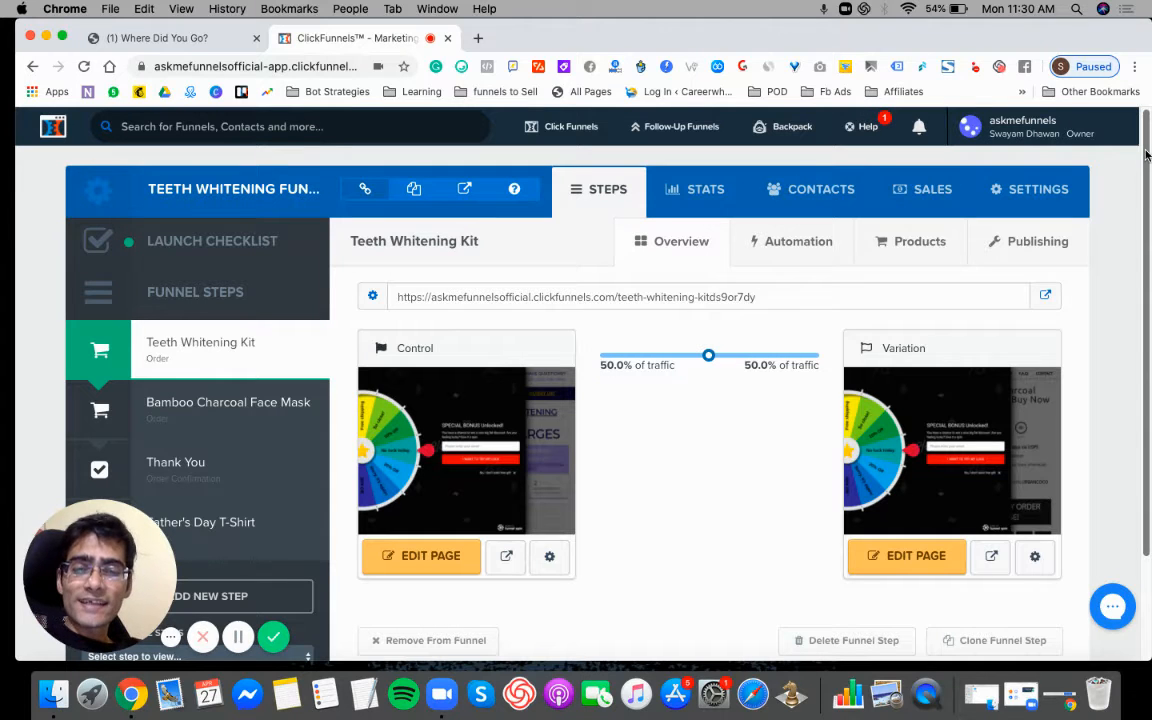
pyautogui.click(1046, 296)
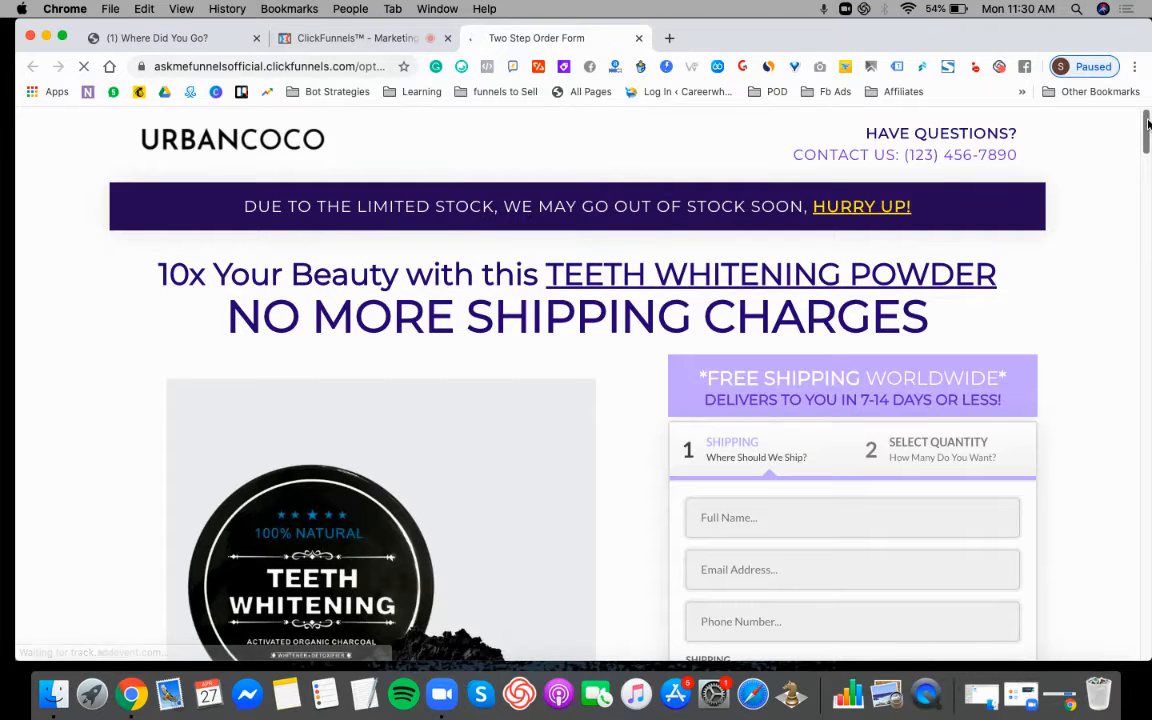
pyautogui.moveTo(1148, 122)
pyautogui.mouseDown()
pyautogui.moveTo(1146, 155)
pyautogui.moveTo(1147, 134)
pyautogui.mouseUp()
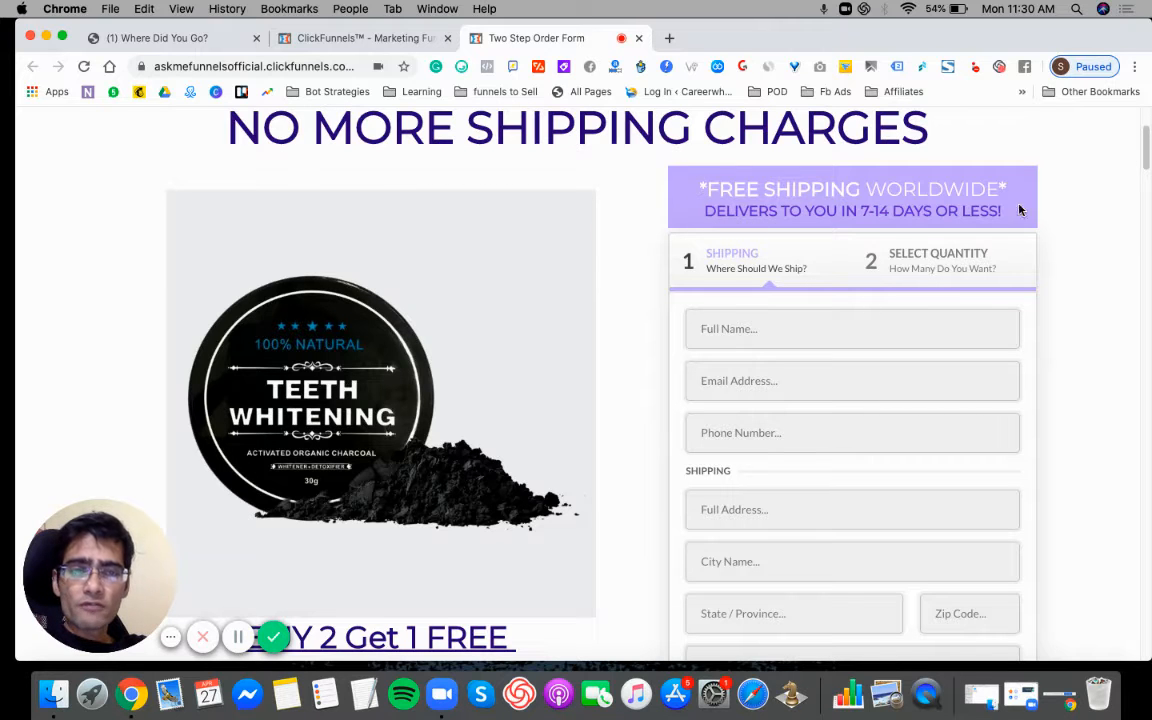
pyautogui.moveTo(1147, 140)
pyautogui.mouseDown()
pyautogui.moveTo(1148, 615)
pyautogui.moveTo(1148, 140)
pyautogui.moveTo(1147, 162)
pyautogui.mouseUp()
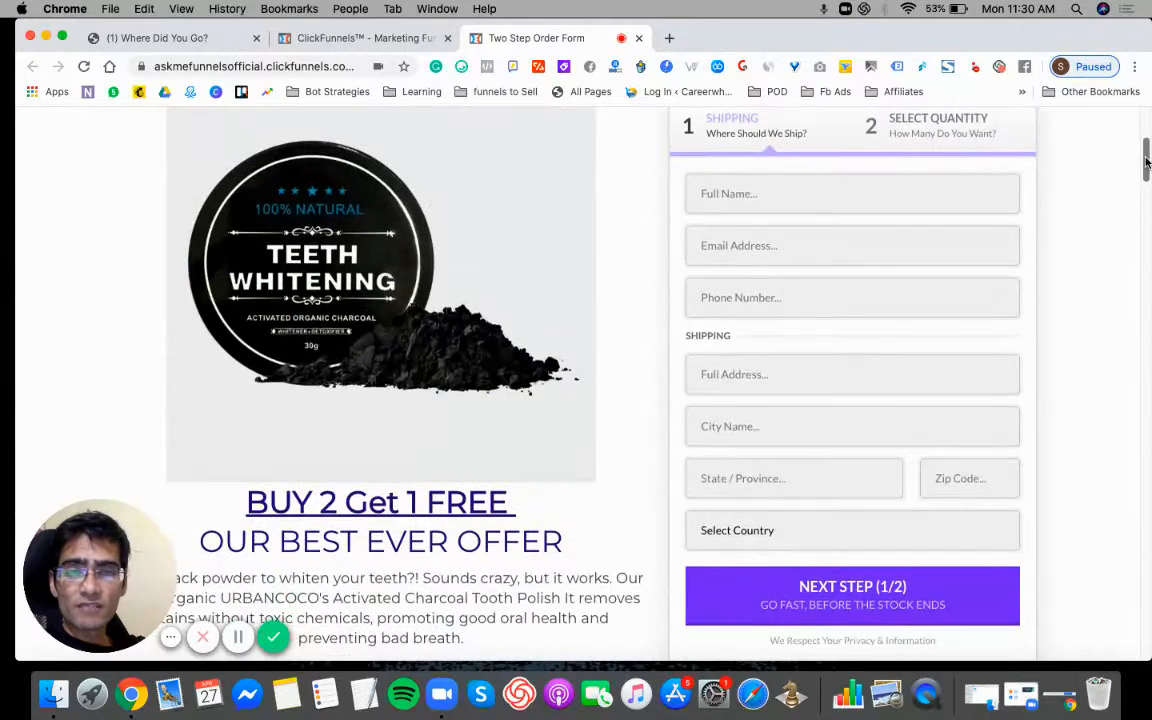
pyautogui.click(332, 40)
pyautogui.moveTo(565, 451)
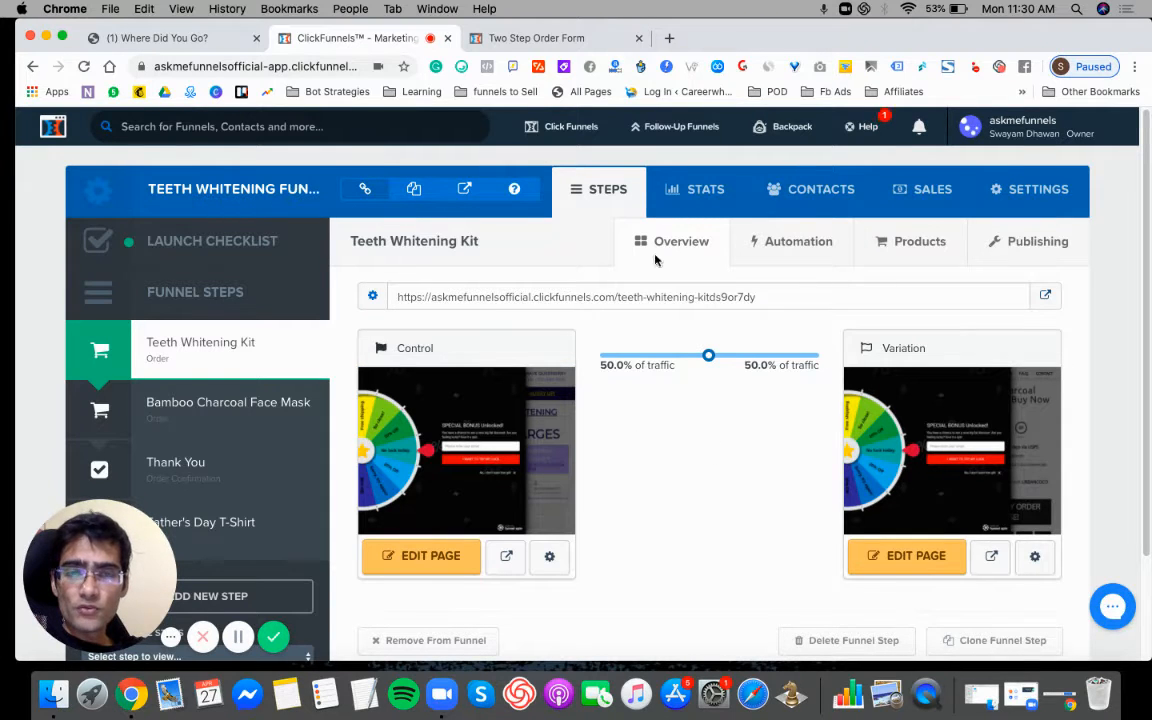
pyautogui.click(540, 38)
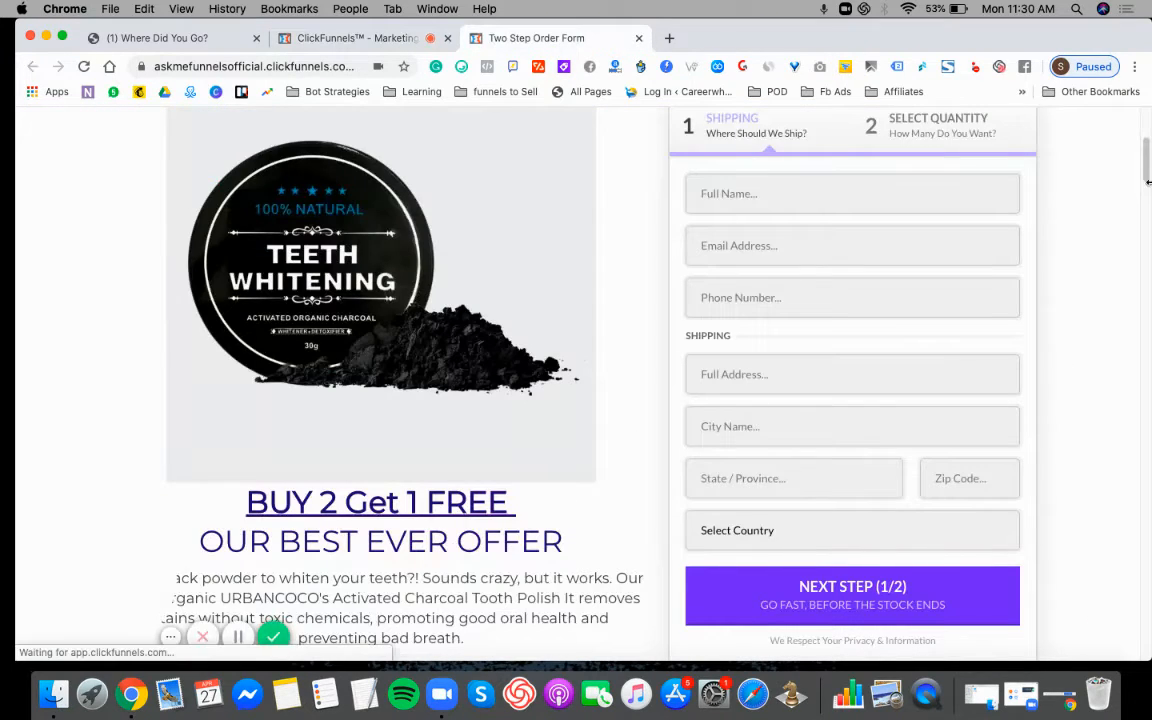
# - Fill in the customer's name, email address and phone number in the shipping form
pyautogui.click(752, 188)
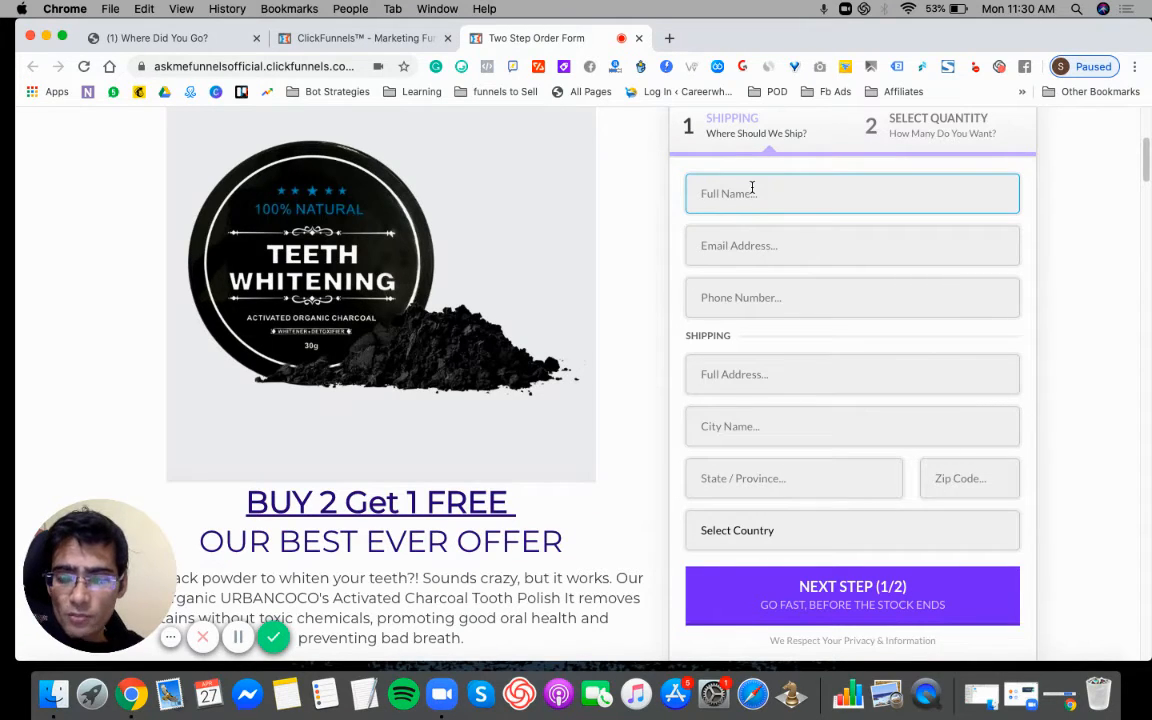
pyautogui.write('Swayam')
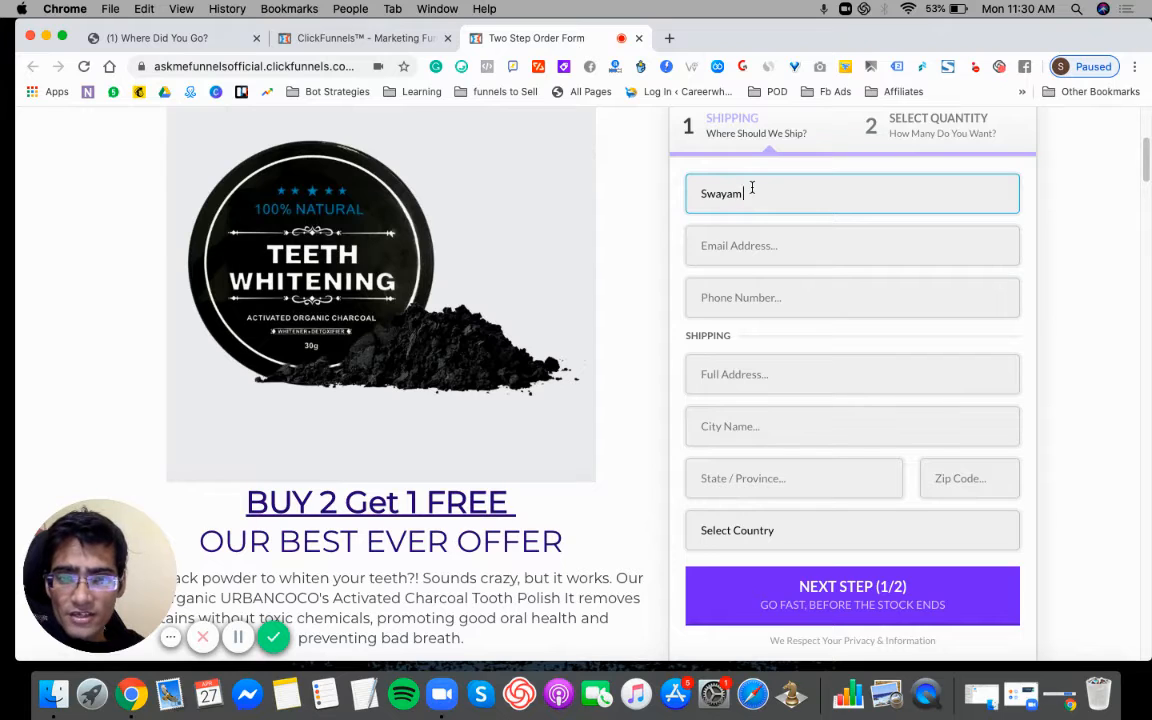
pyautogui.press('Tab')
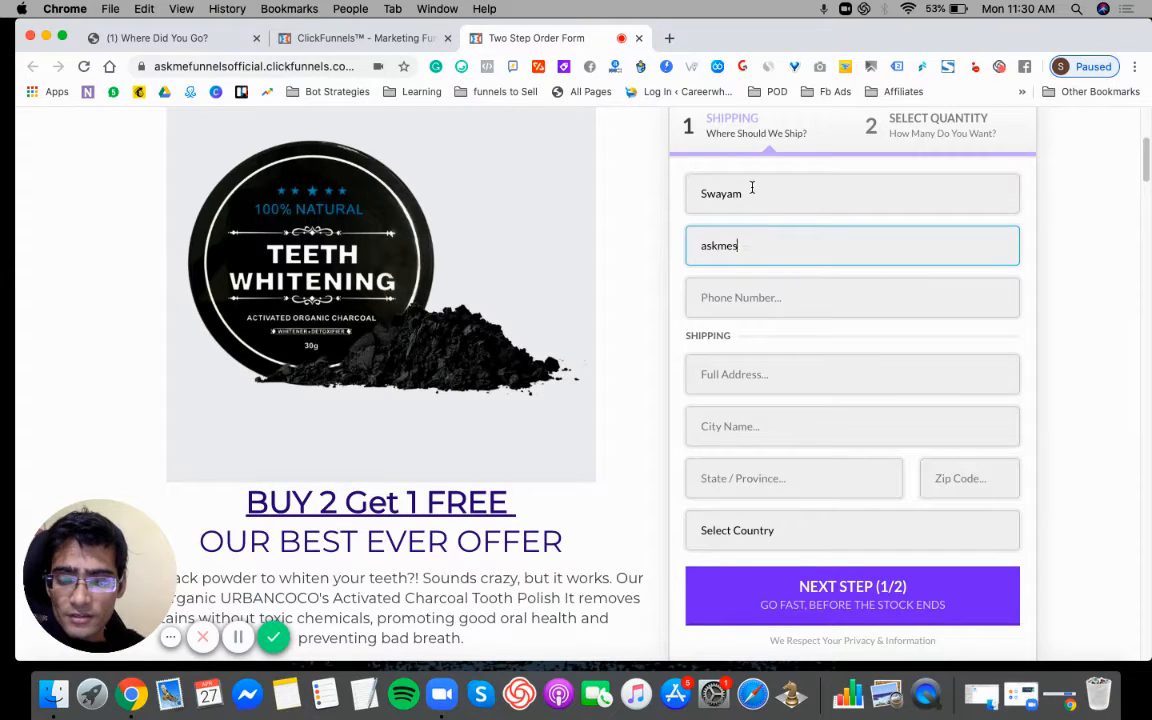
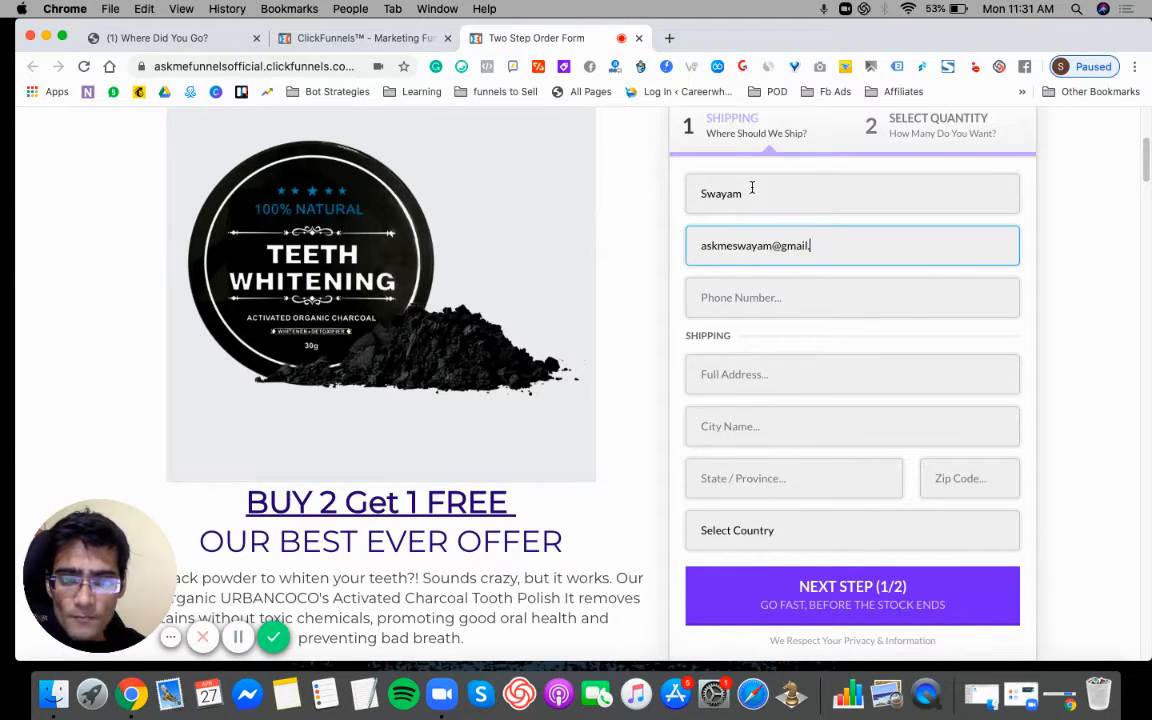
pyautogui.press('Tab')
pyautogui.write('98')
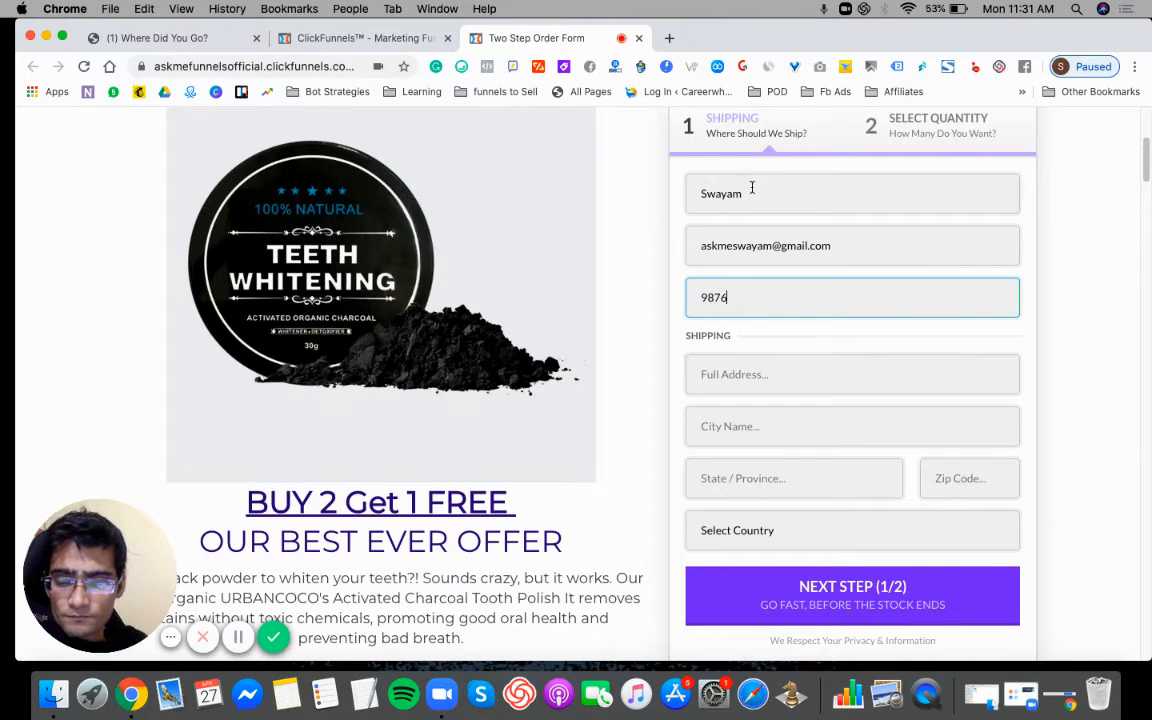
pyautogui.write('76543210')
pyautogui.press('Tab')
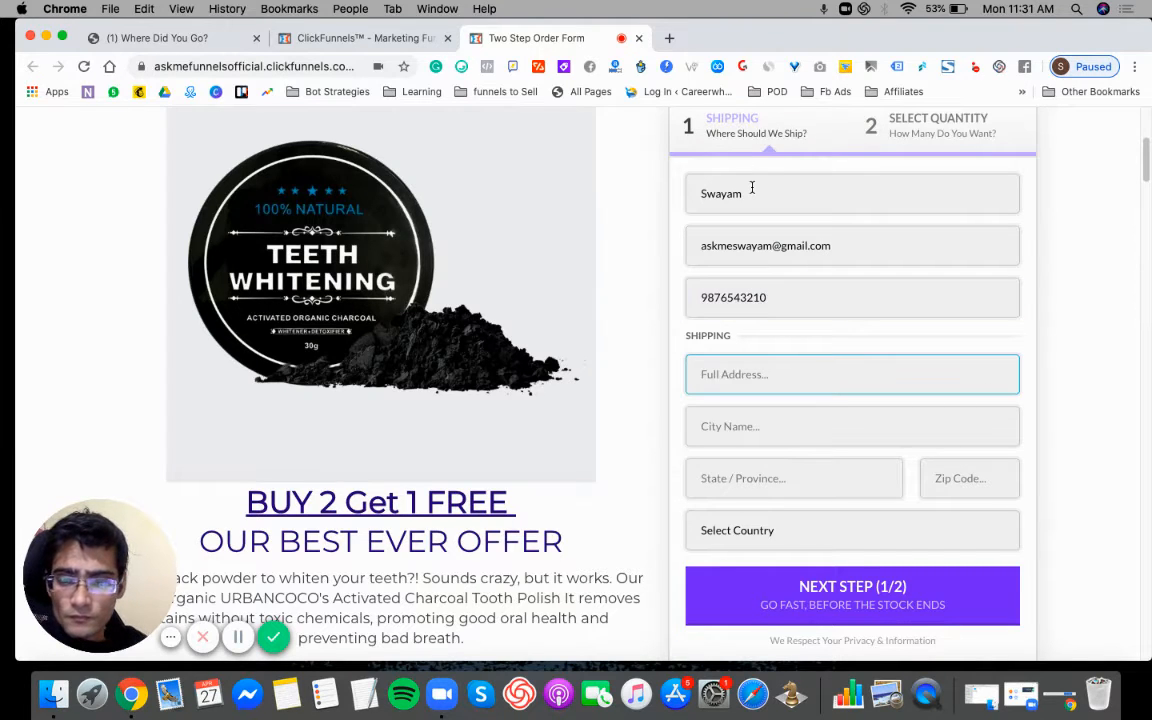
# - Complete the shipping address, city, state and zip code, choose India as the country, and continue to quantity selection
pyautogui.write('Delhi')
pyautogui.press('Tab')
pyautogui.write('del')
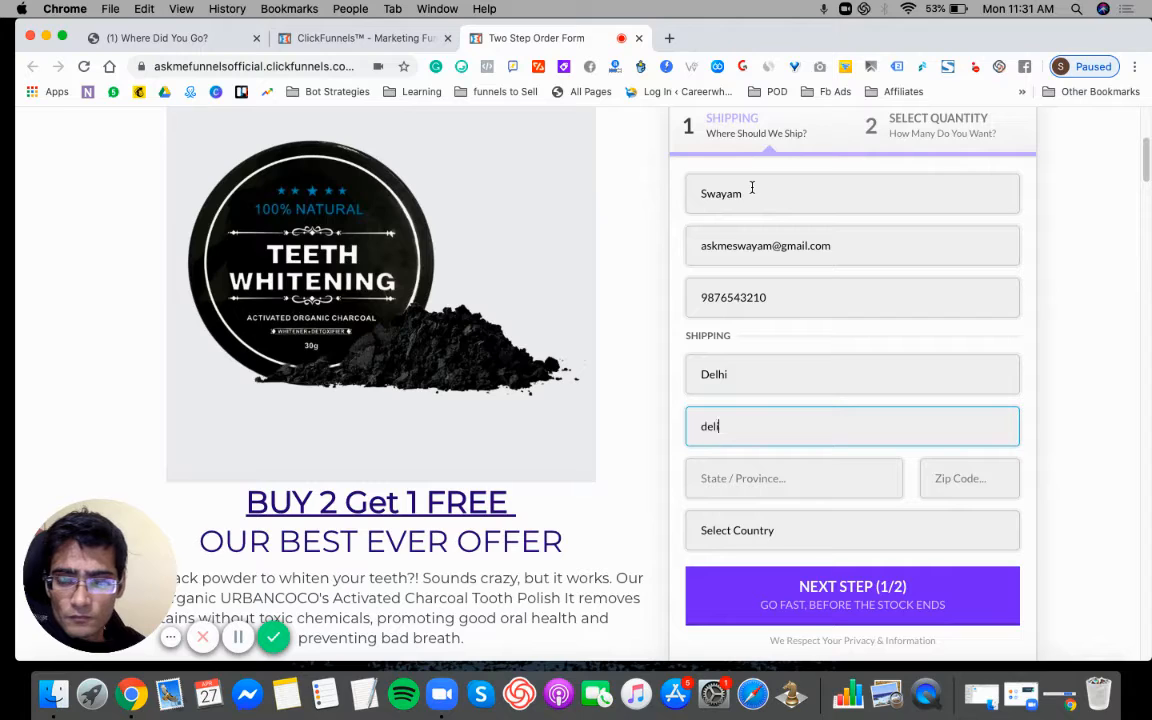
pyautogui.press('BackSpace')
pyautogui.press('BackSpace')
pyautogui.write('Delhi')
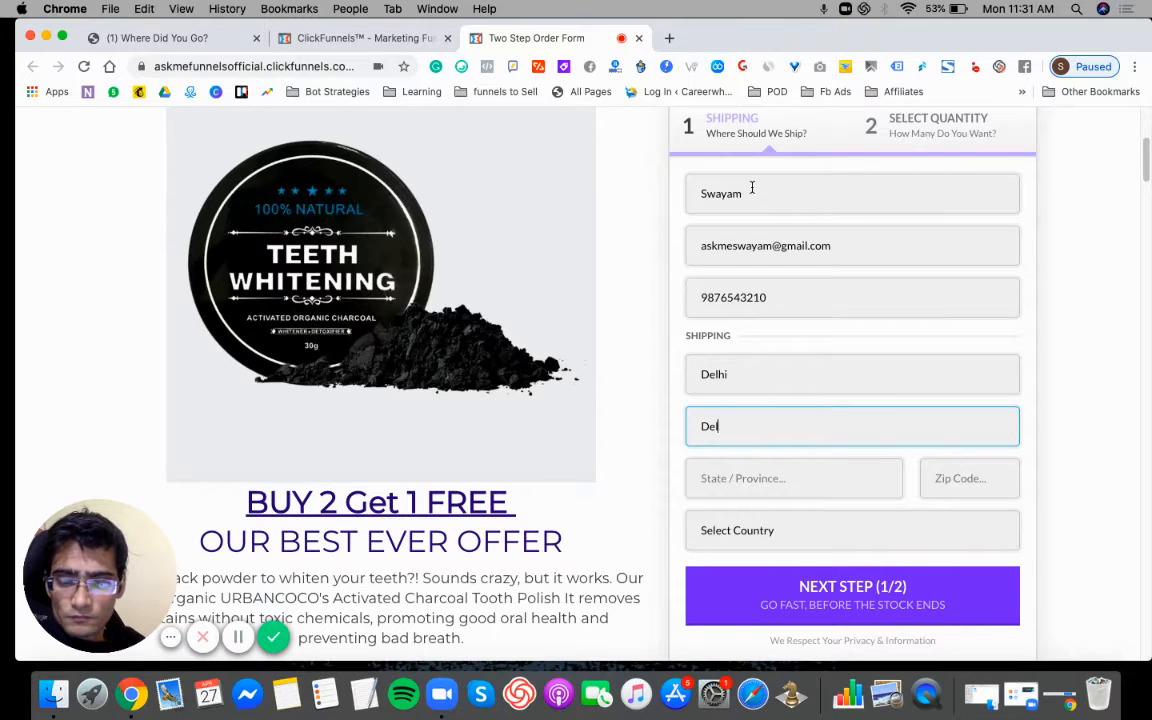
pyautogui.press('Tab')
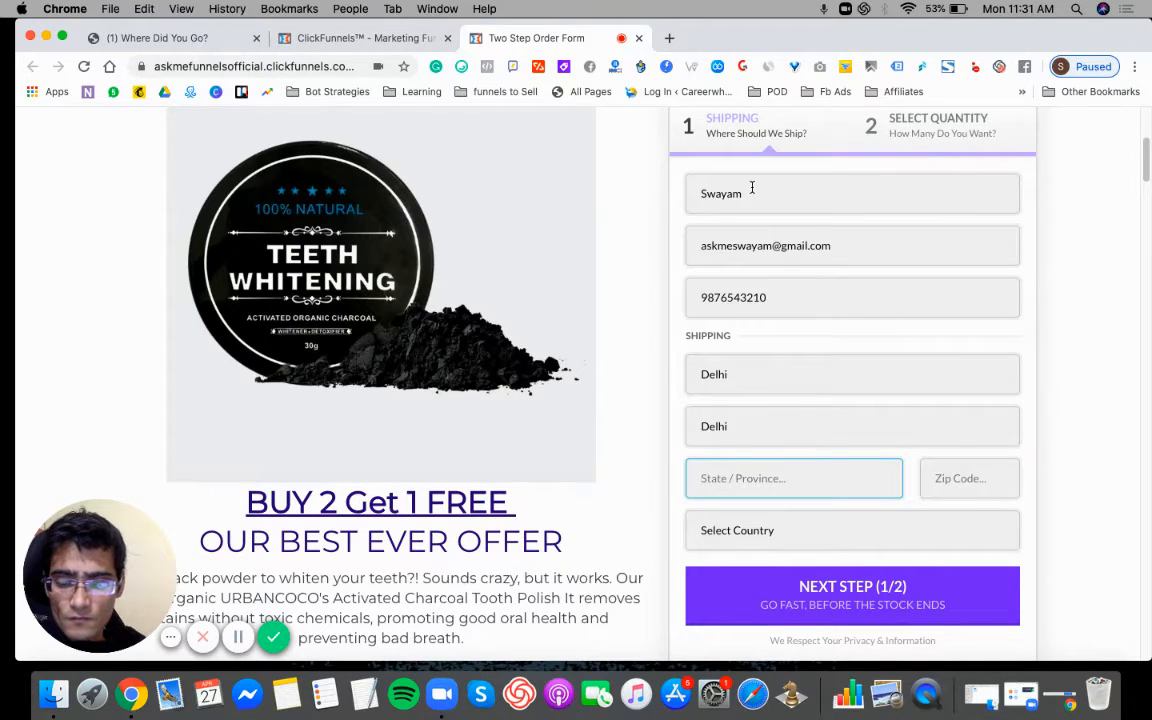
pyautogui.write('Delhi')
pyautogui.press('Tab')
pyautogui.write('1')
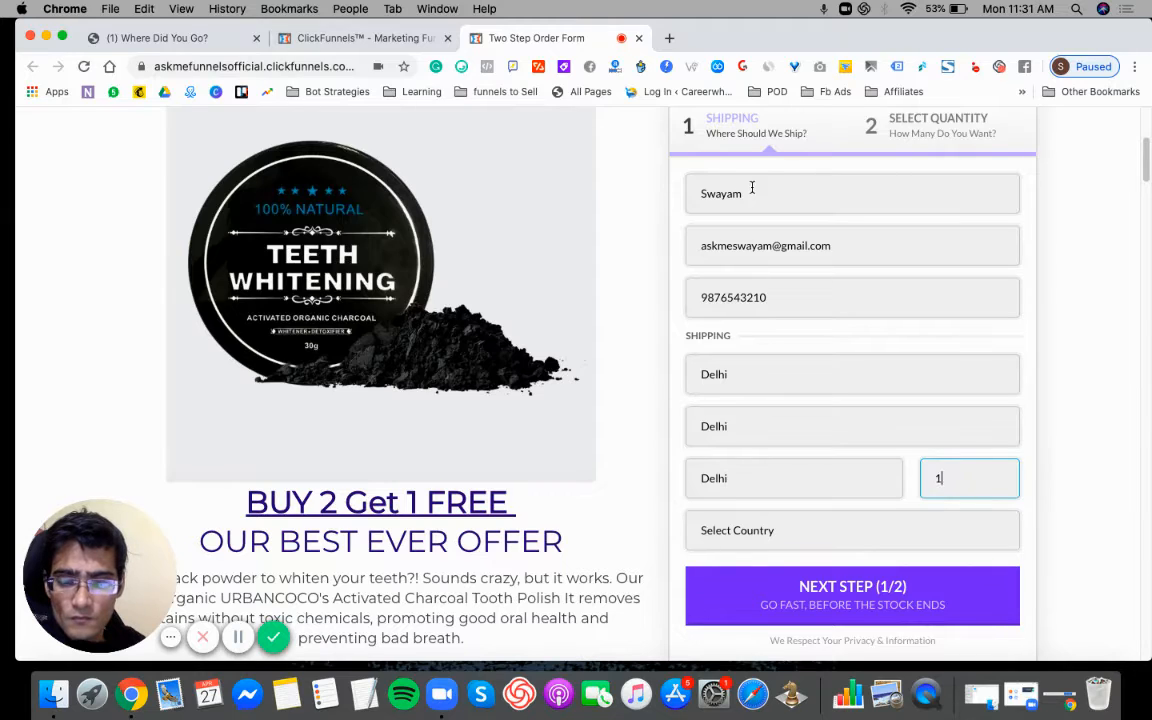
pyautogui.press('Tab')
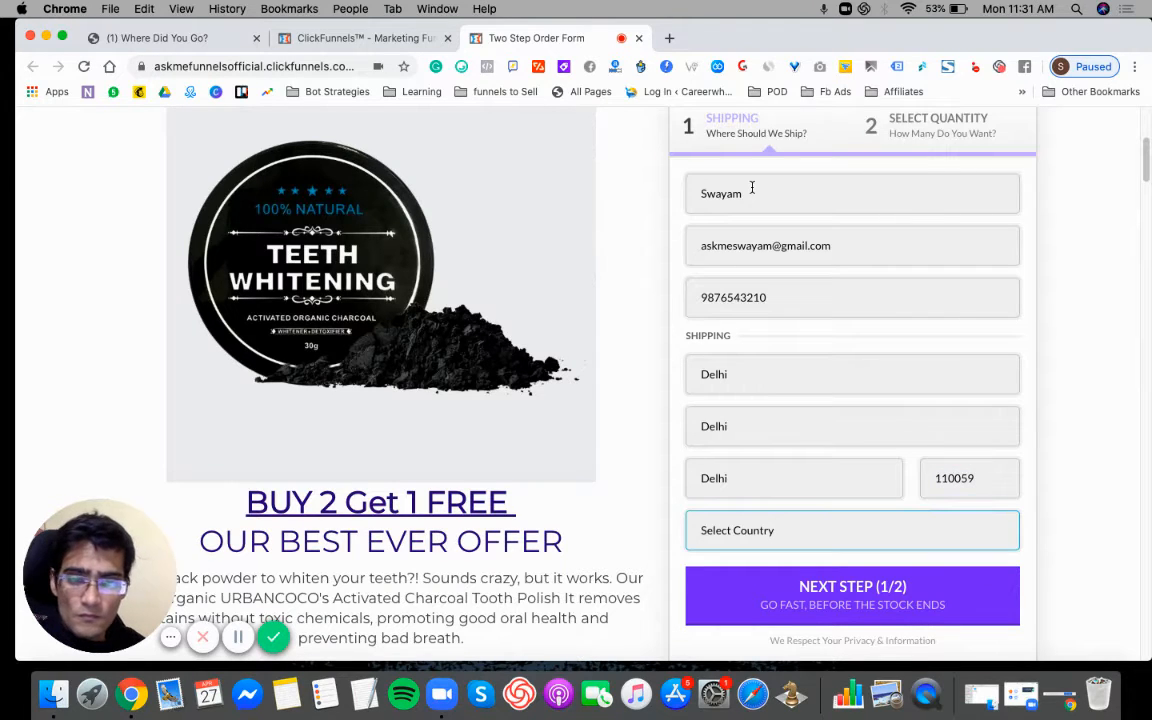
pyautogui.write('india')
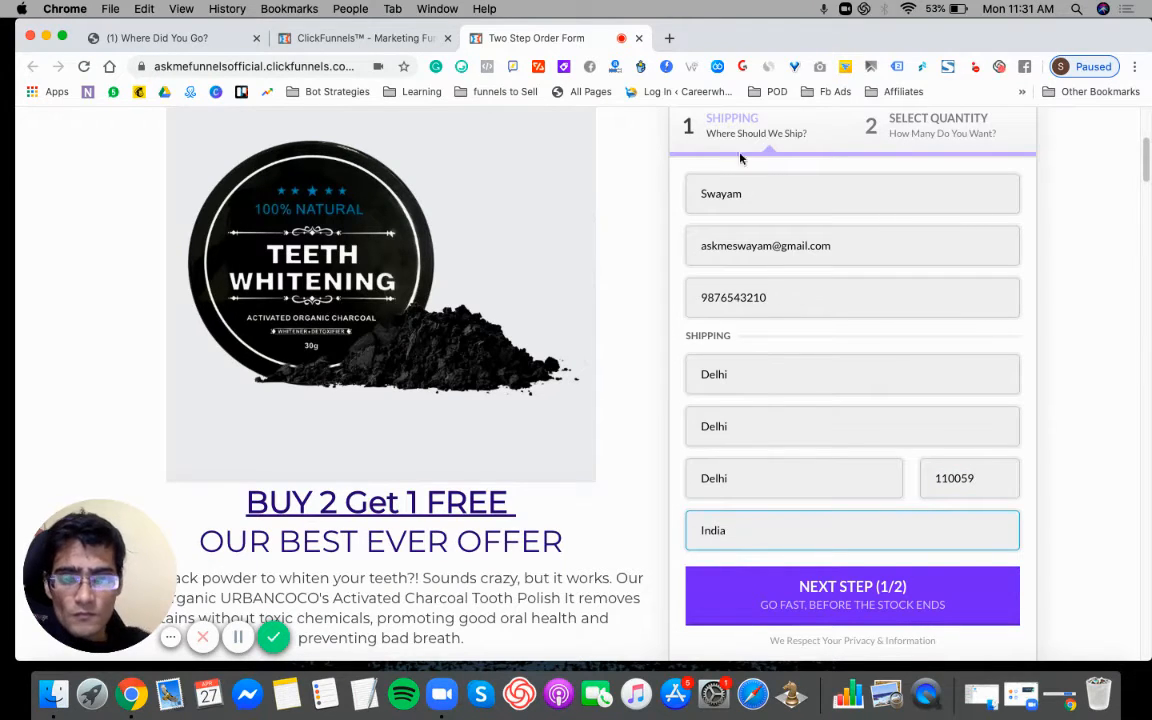
pyautogui.click(820, 590)
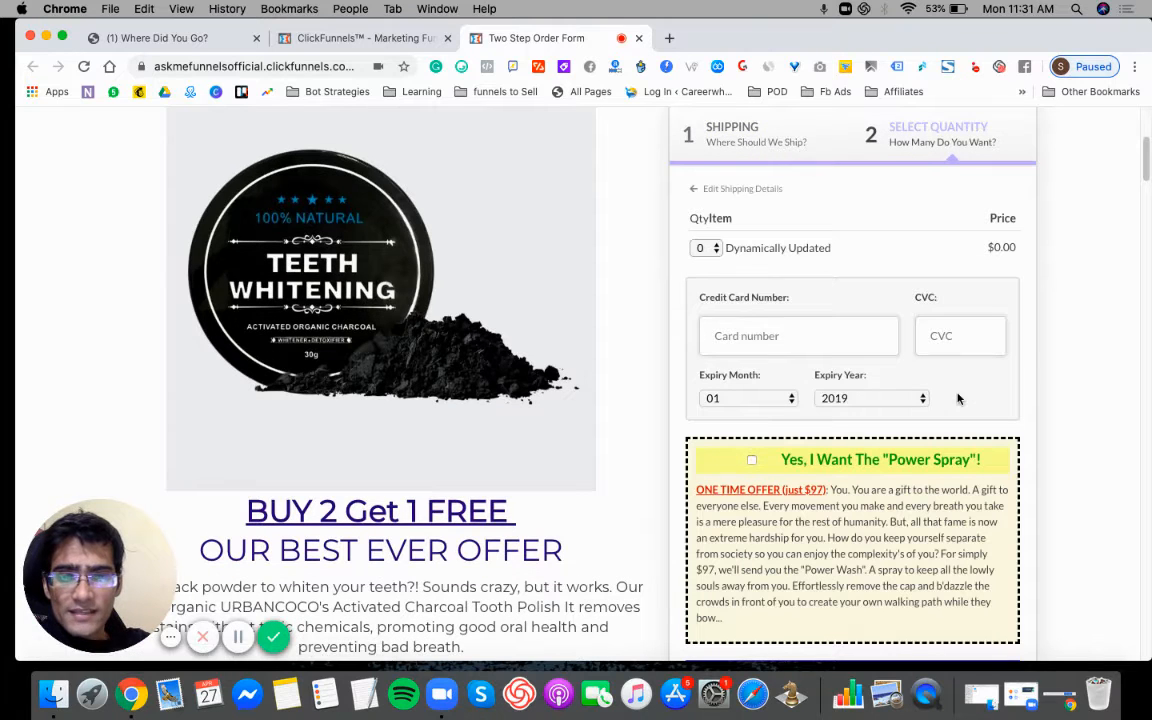
# - Check the item and price row in the order form's quantity selection step
pyautogui.tripleClick(1000, 248)
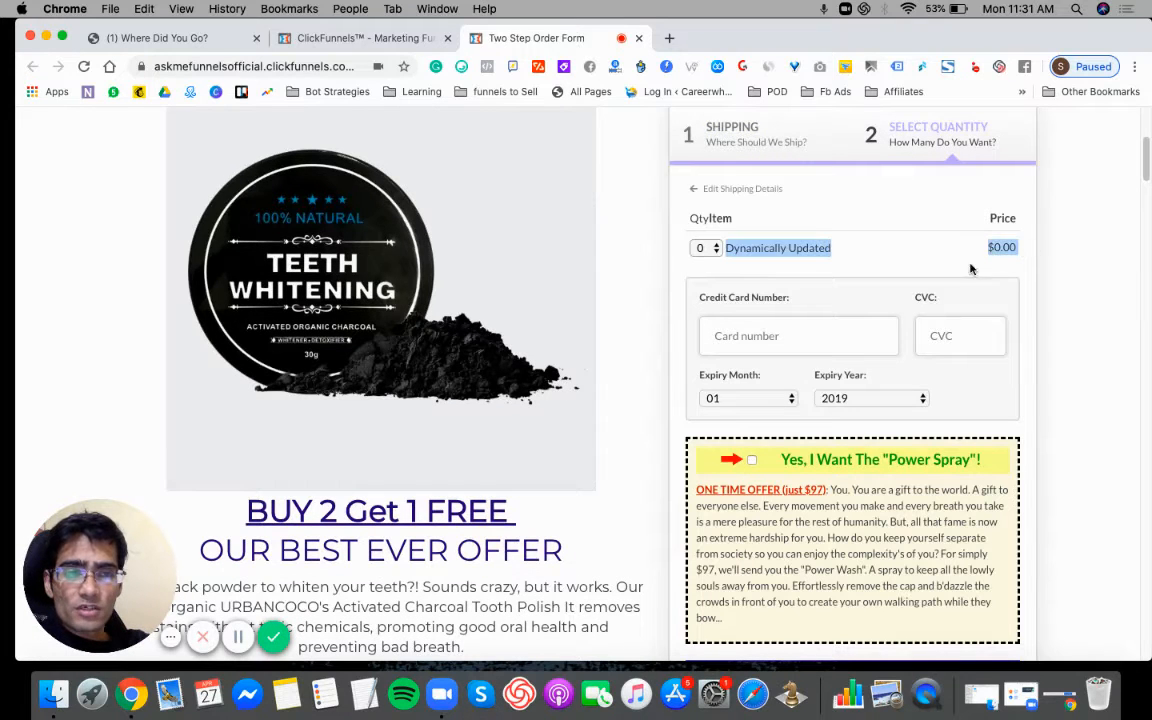
pyautogui.click(992, 250)
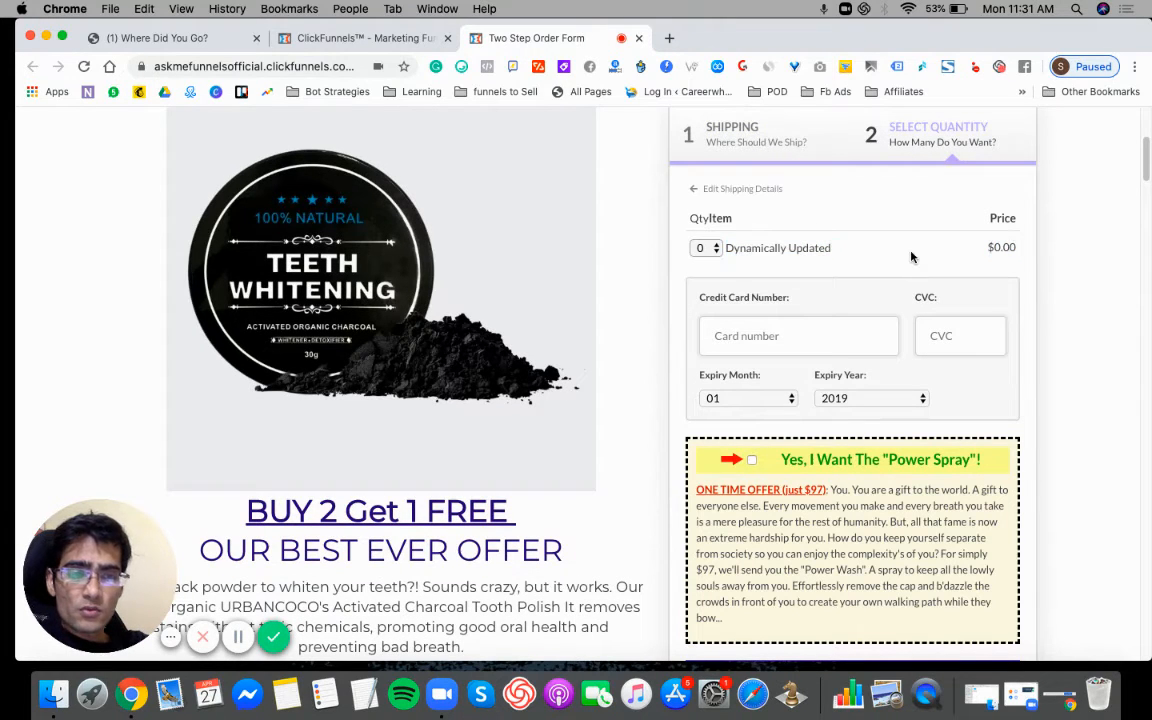
pyautogui.tripleClick(992, 250)
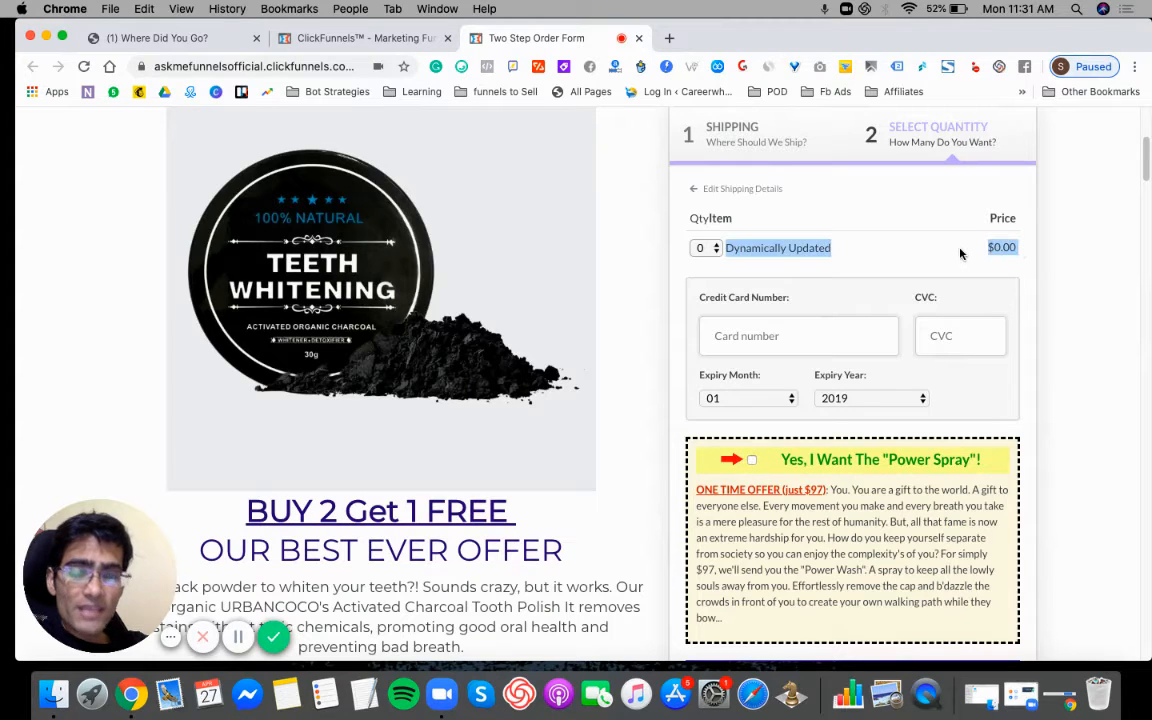
pyautogui.click(960, 254)
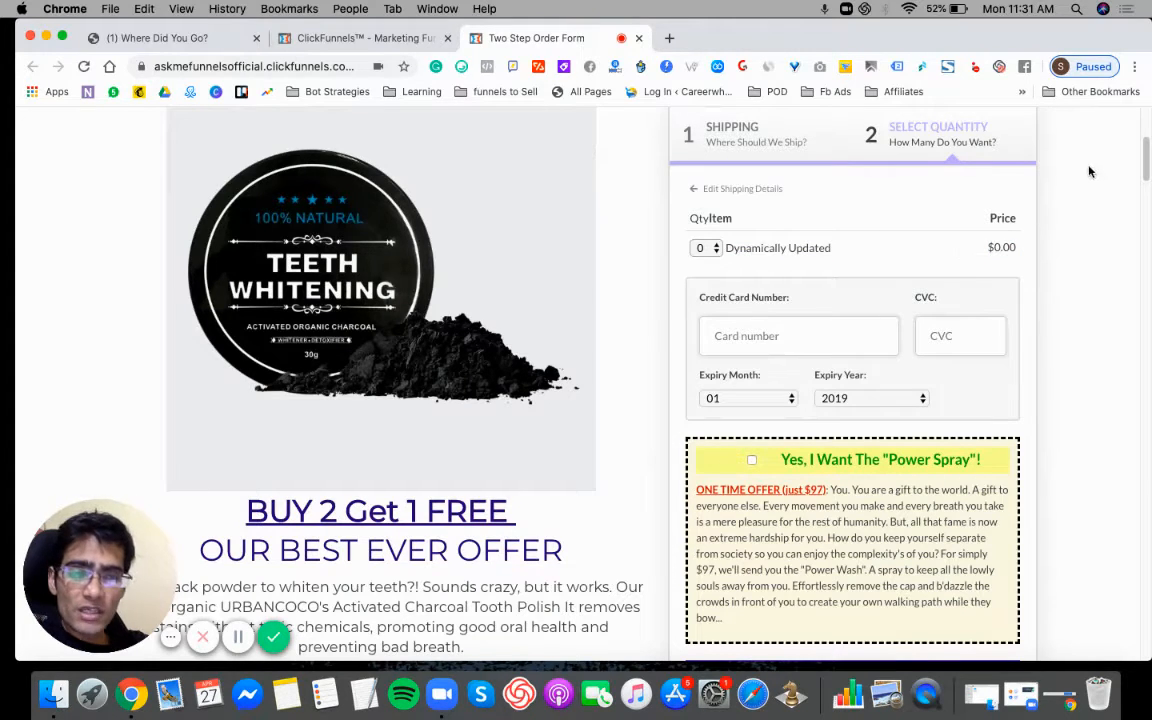
# - Return to the funnel editor and start adding a new product to the Teeth Whitening Kit step
pyautogui.click(341, 40)
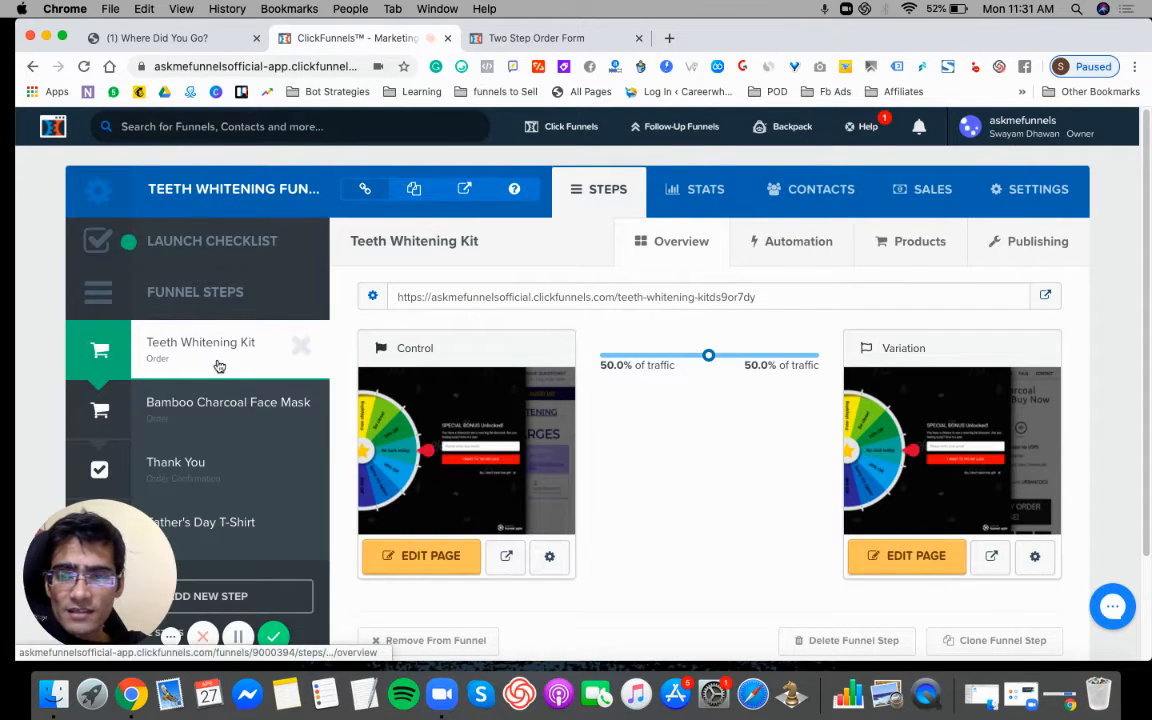
pyautogui.click(911, 249)
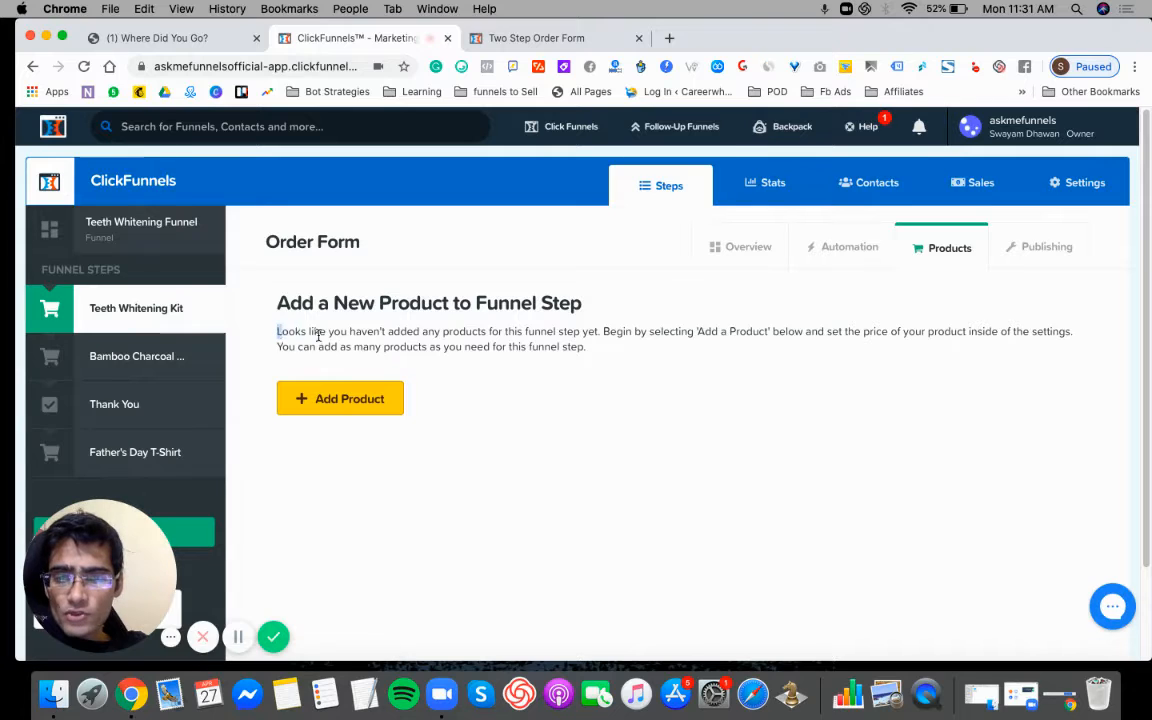
pyautogui.moveTo(318, 337); pyautogui.dragTo(459, 333)
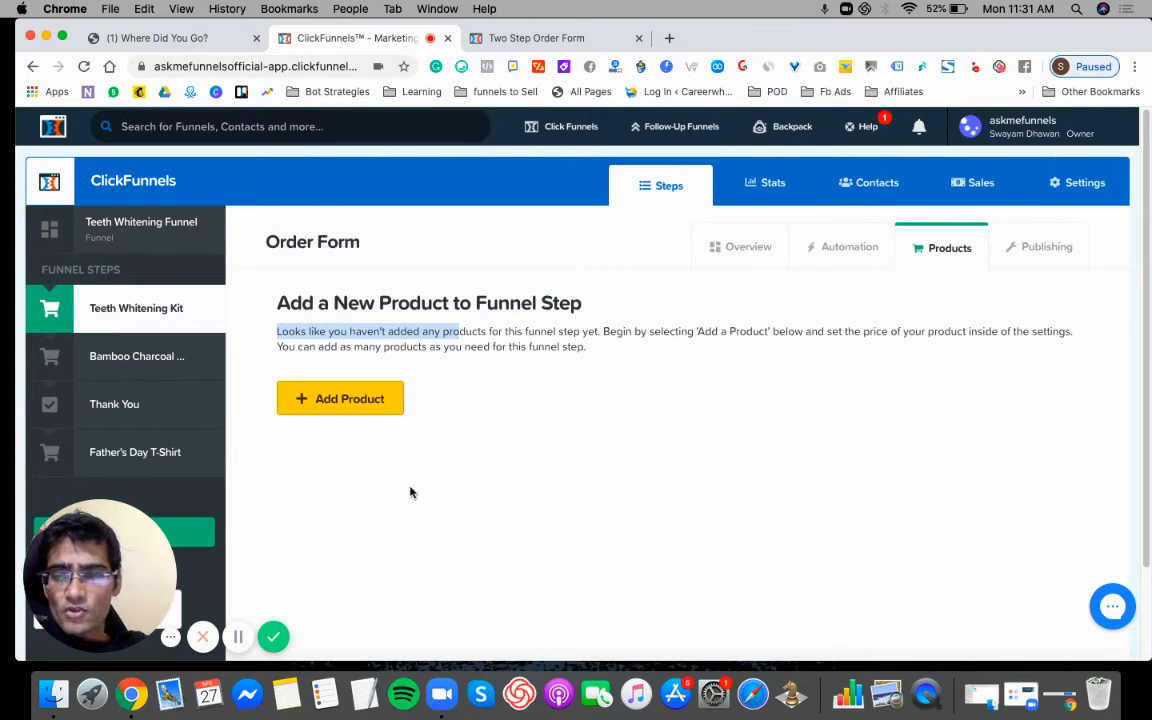
pyautogui.click(341, 401)
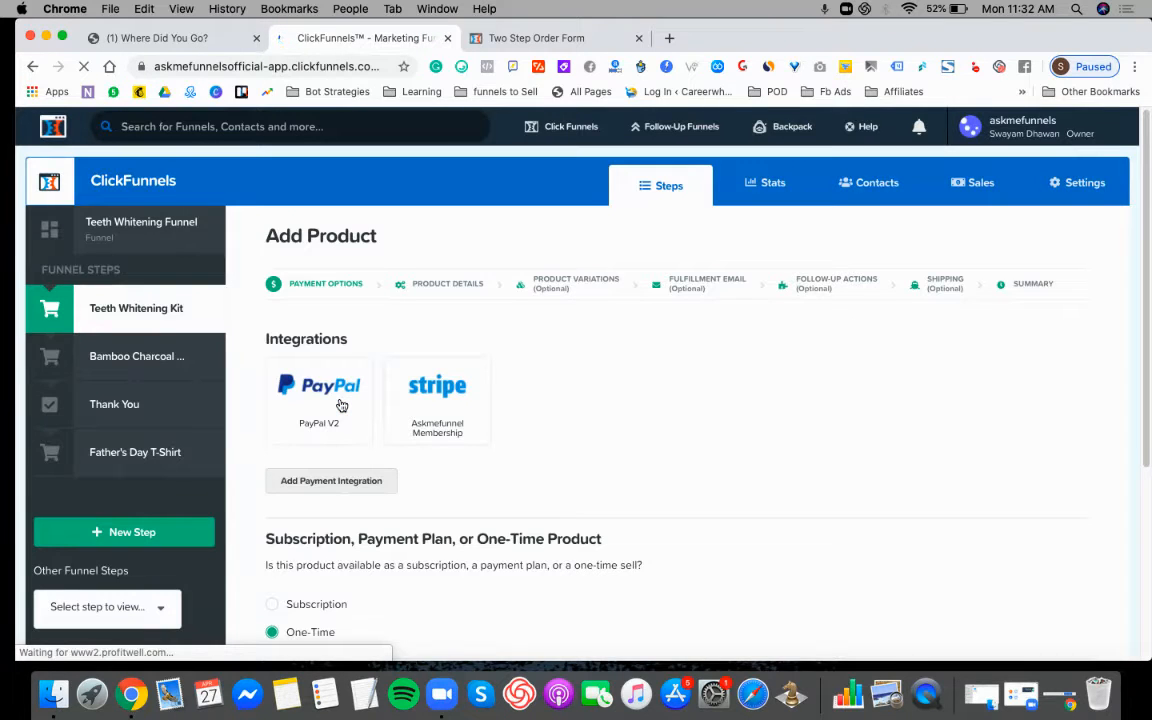
# - Choose PayPal V2 as the payment integration for the new product
pyautogui.click(340, 404)
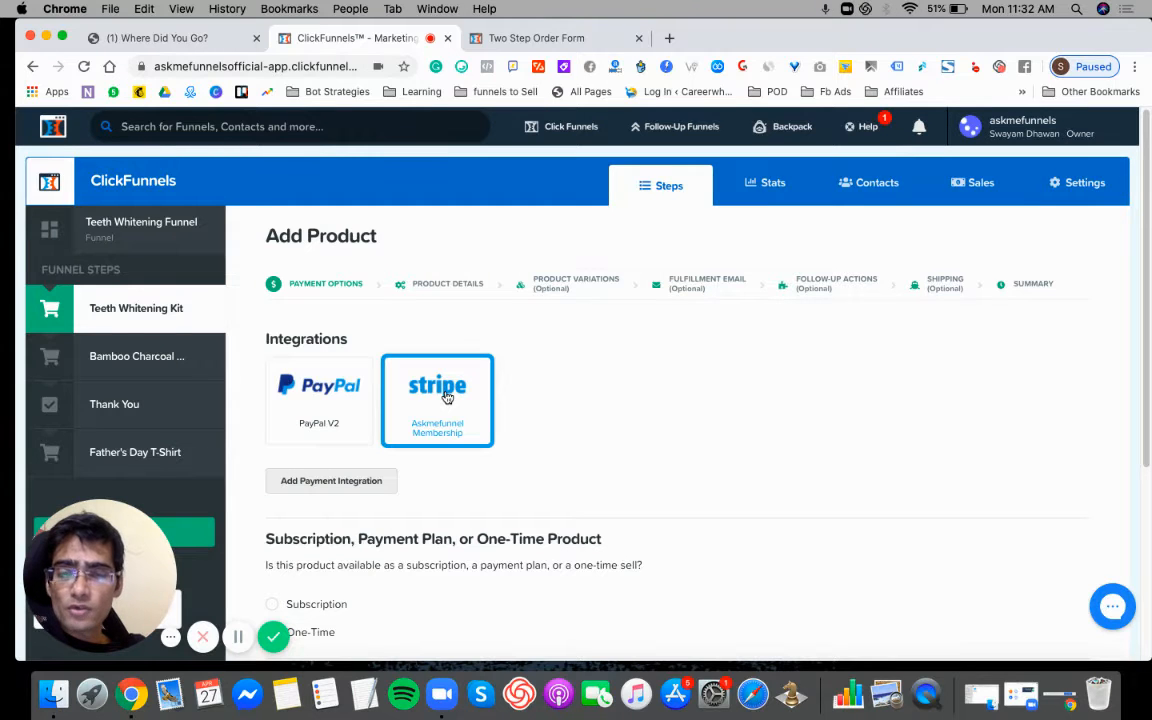
pyautogui.click(306, 400)
pyautogui.click(459, 398)
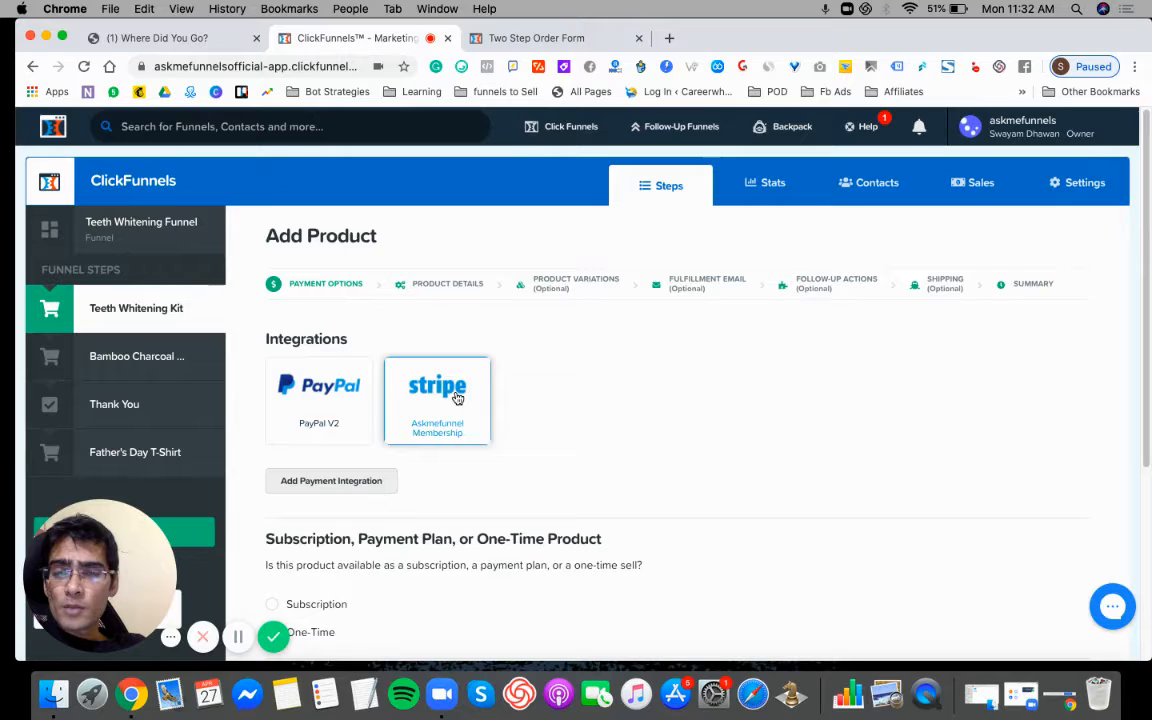
pyautogui.click(343, 400)
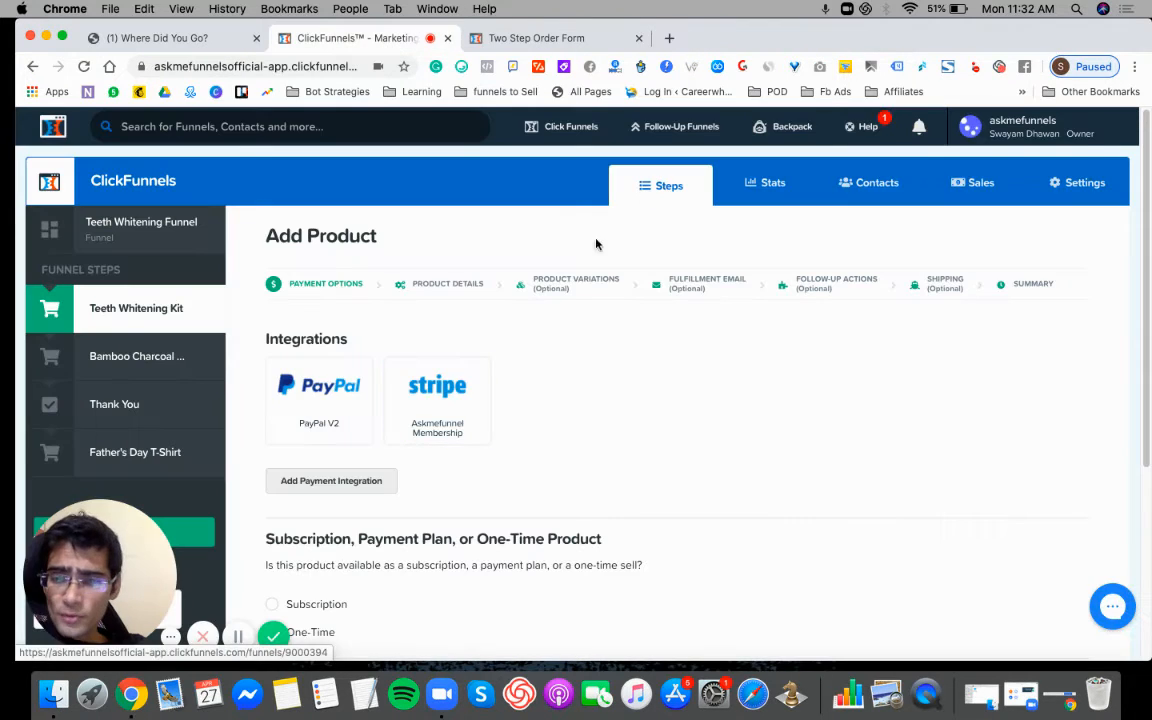
pyautogui.click(468, 399)
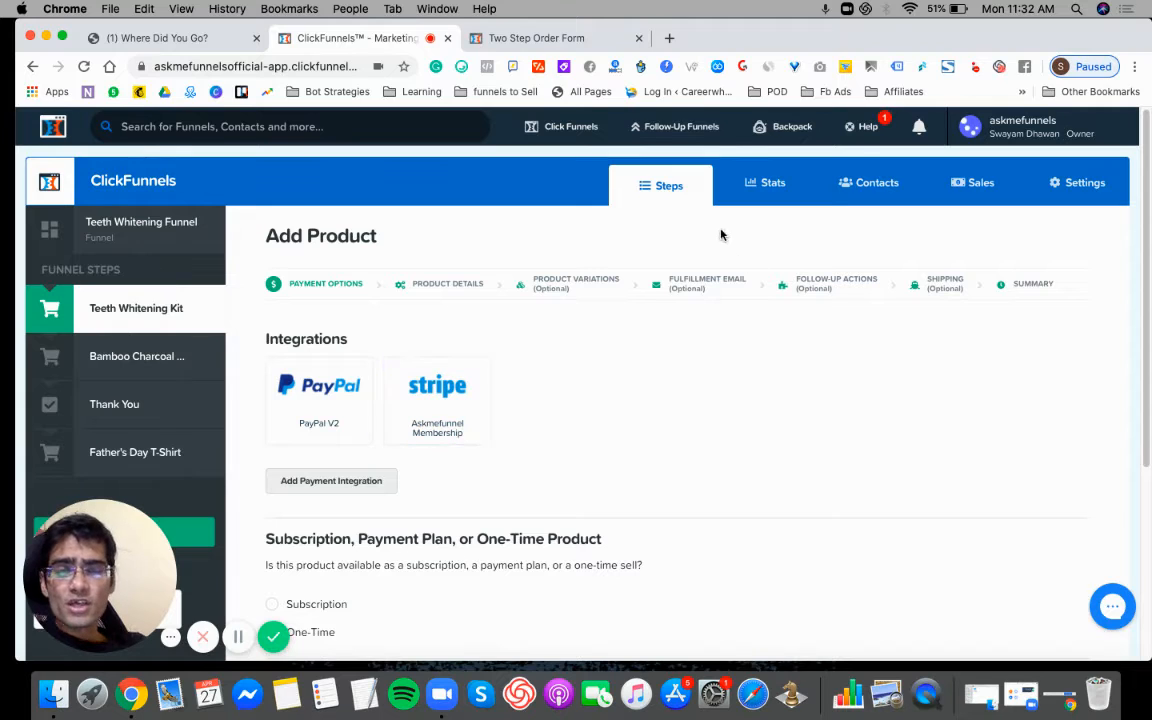
pyautogui.click(331, 396)
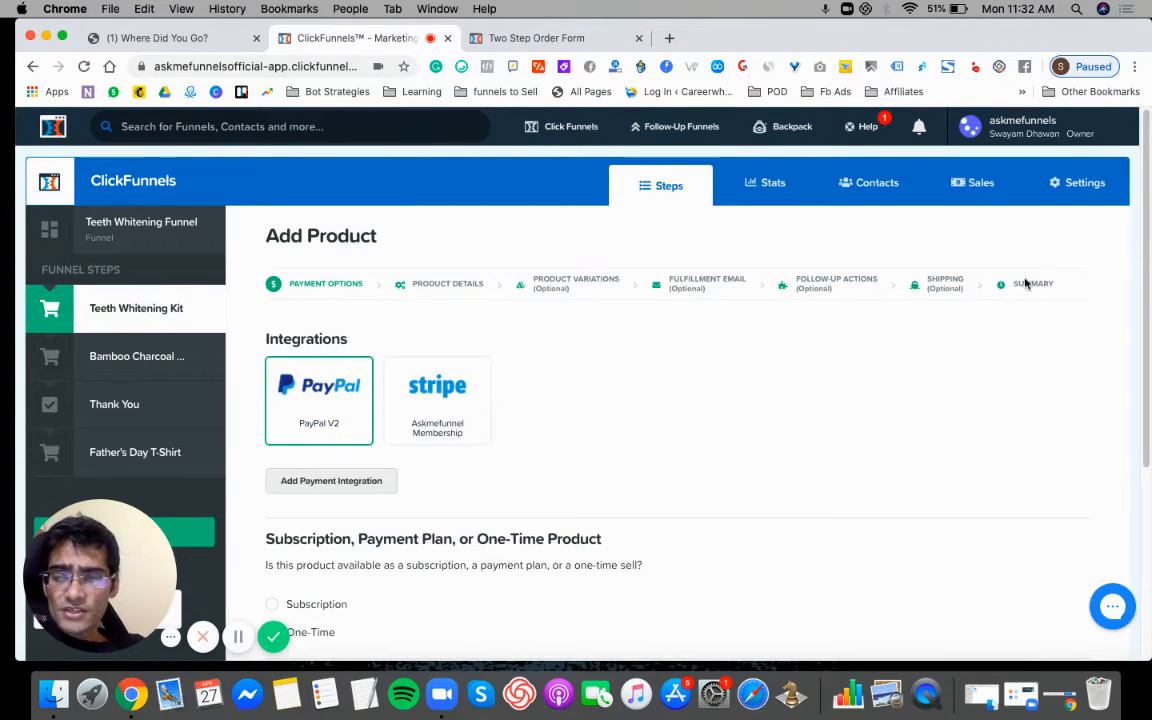
# - Set the new product's payment type to Subscription
pyautogui.scroll(-2, 1146, 387)
pyautogui.scroll(-4, 1146, 387)
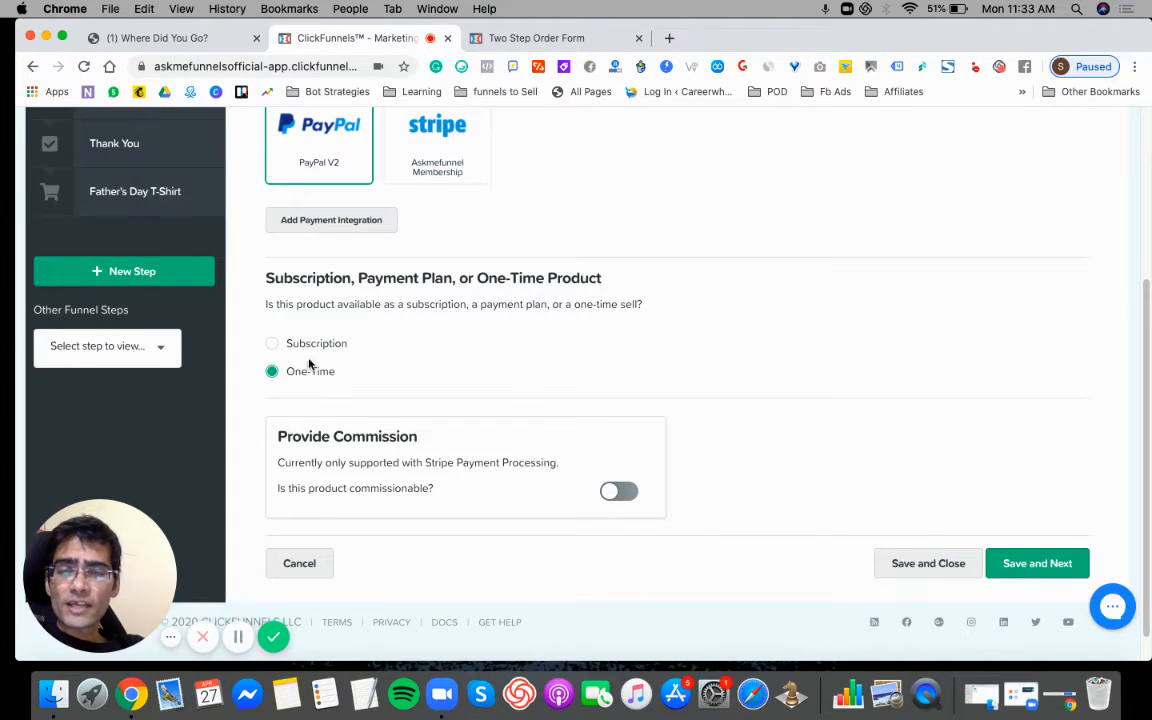
pyautogui.click(271, 343)
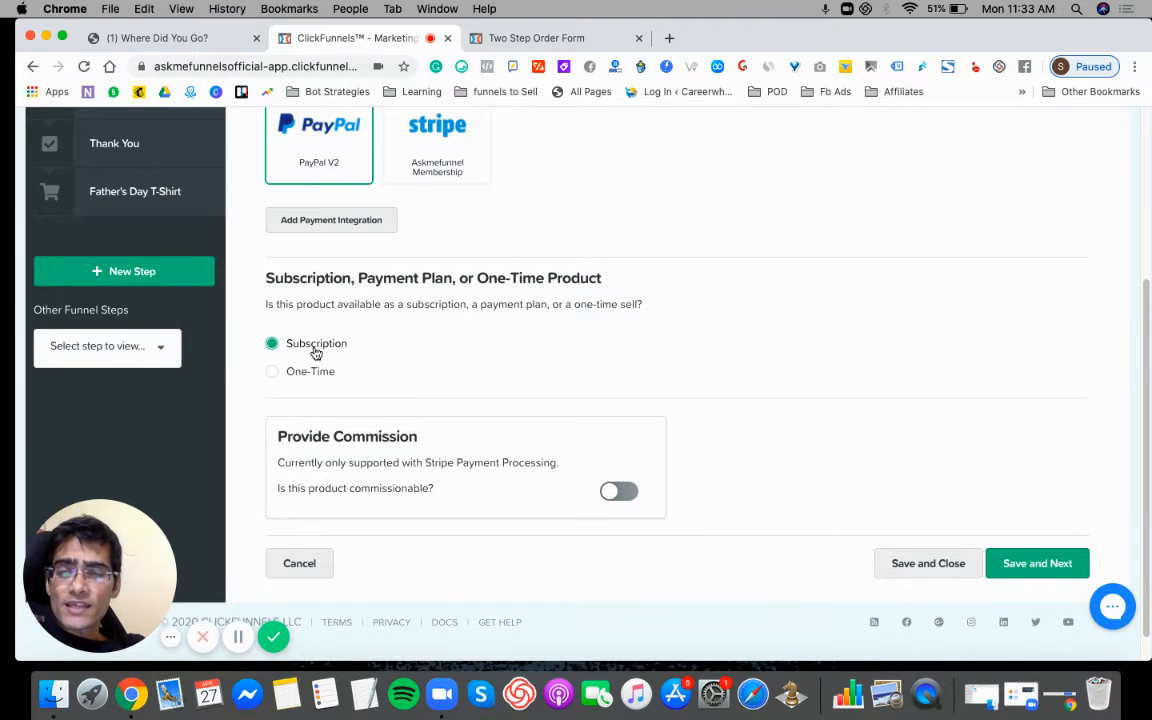
# - Change the product's payment type to One-Time and save the payment options to continue to the product details
pyautogui.click(273, 372)
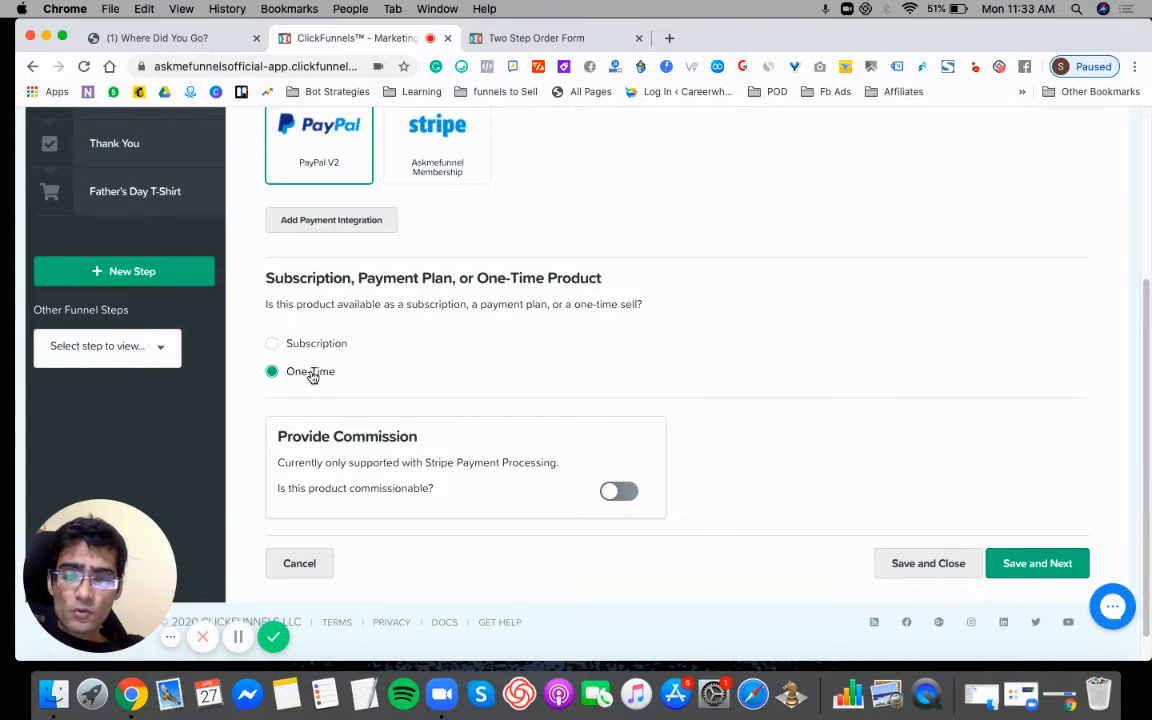
pyautogui.click(1028, 567)
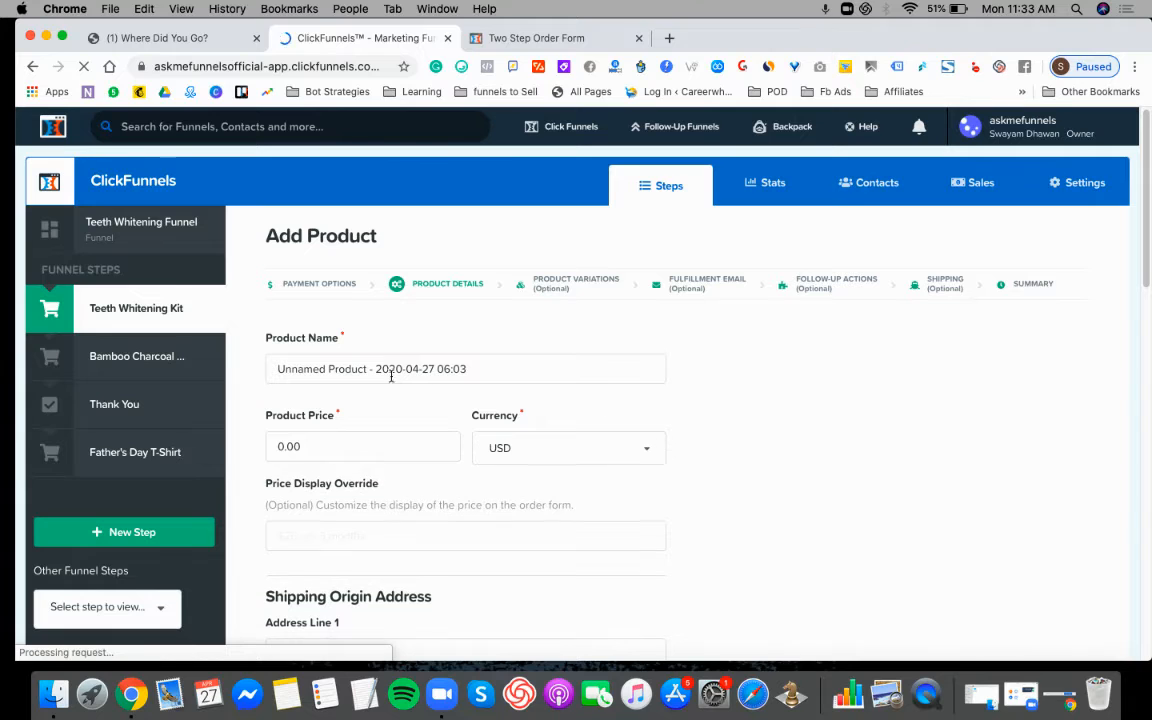
# - Name the product "Teeth Whitening Kit", correcting the spelling of "Whitening"
pyautogui.click(437, 368)
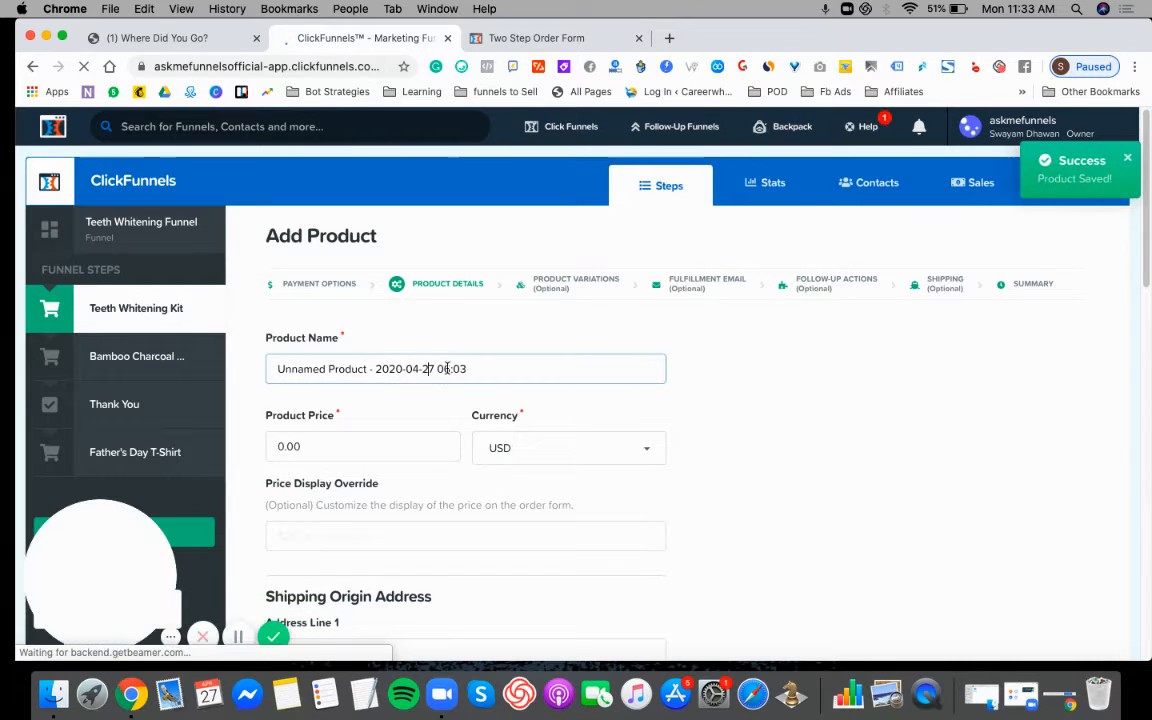
pyautogui.tripleClick(447, 368)
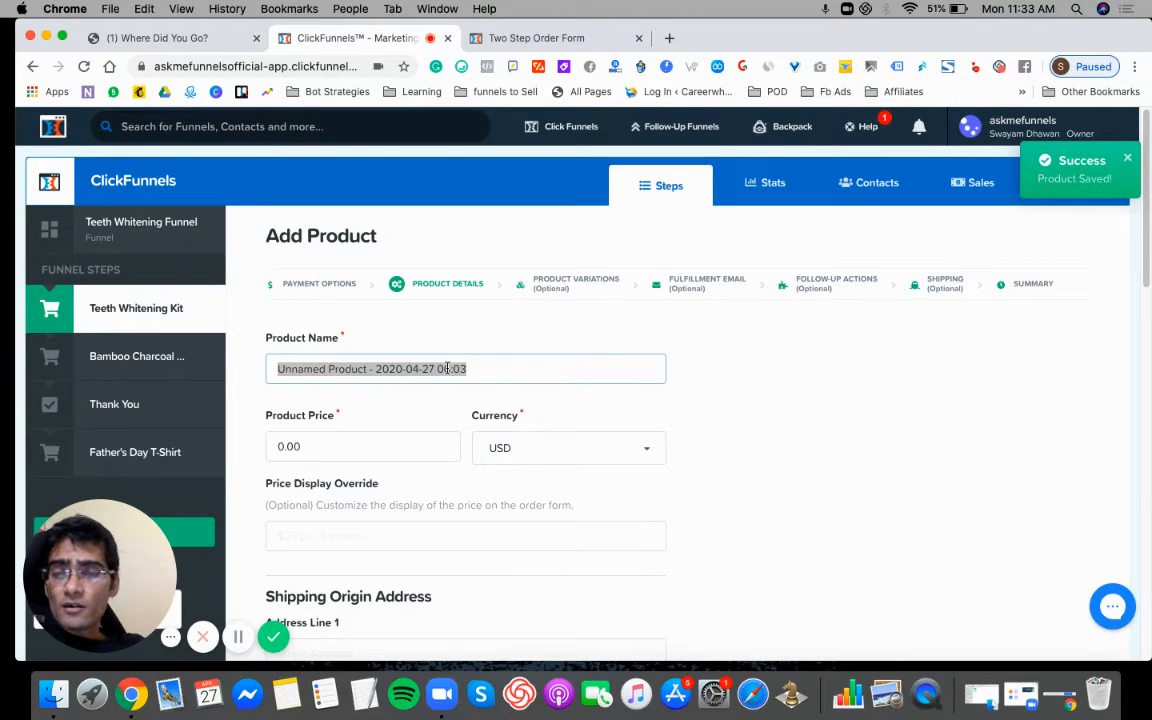
pyautogui.write('Te')
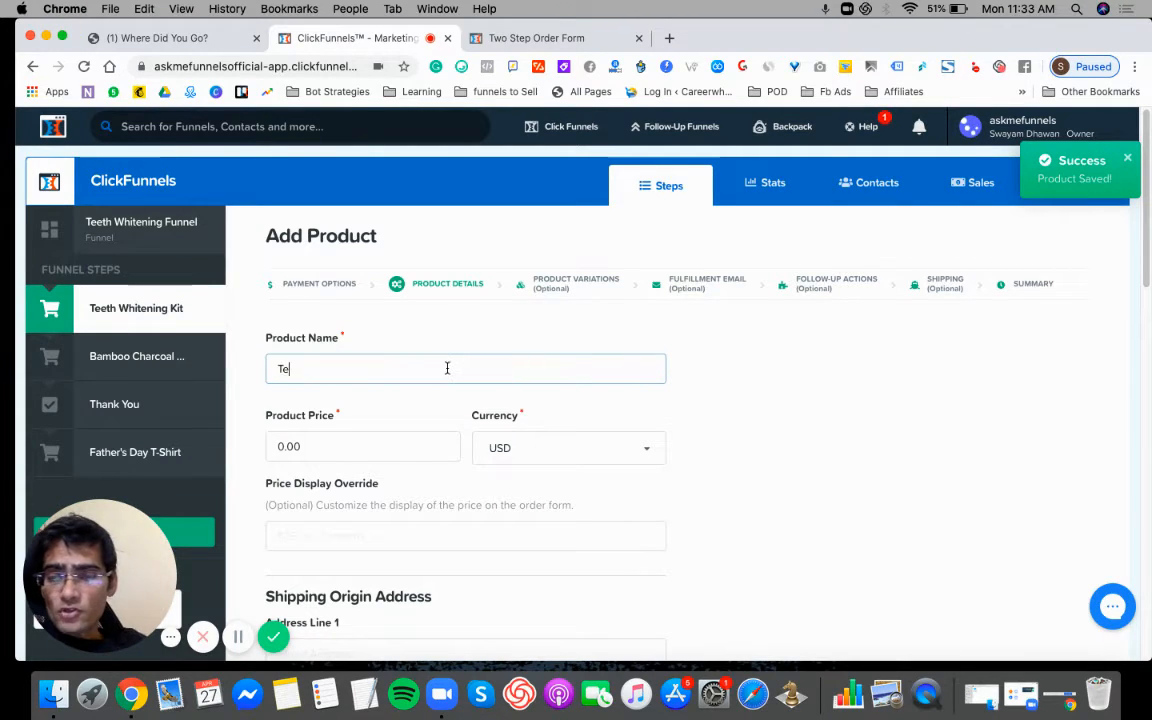
pyautogui.write('eth White')
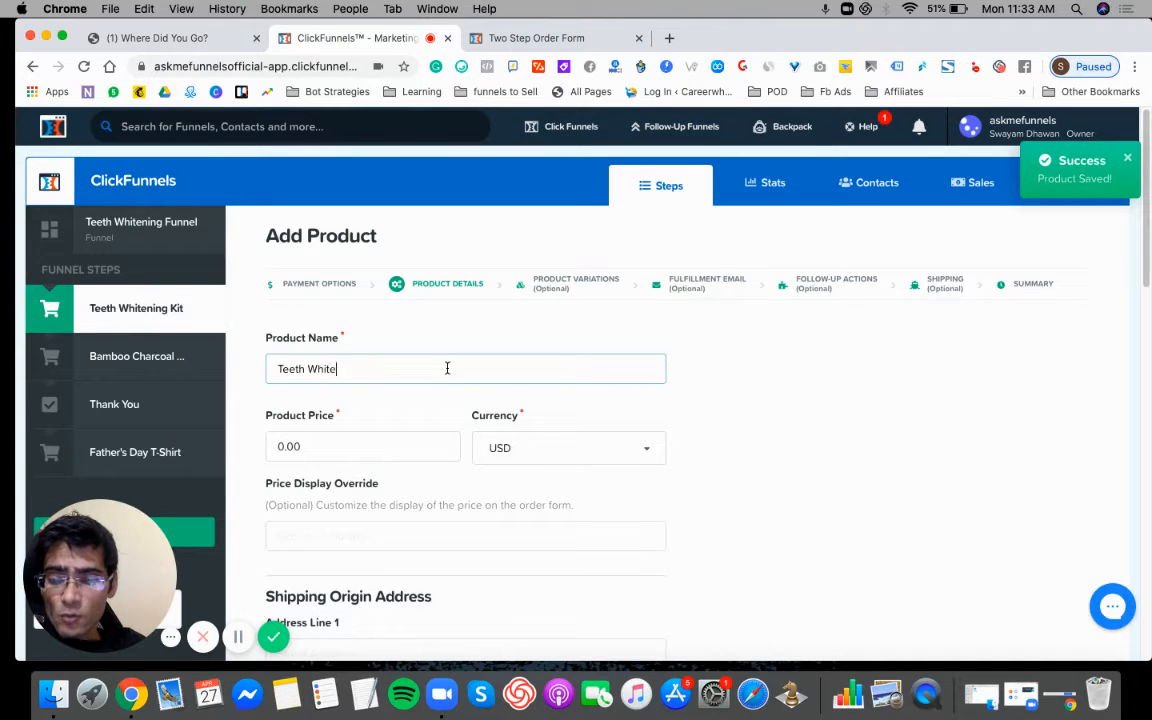
pyautogui.write('ninig Kit')
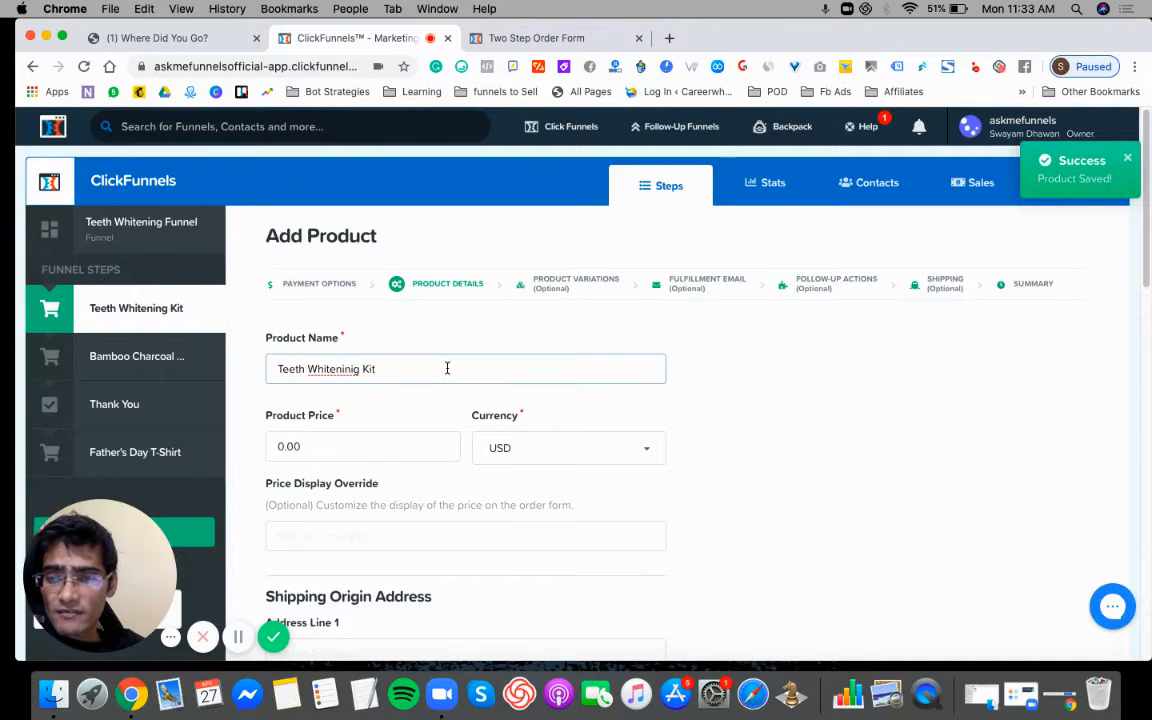
pyautogui.click(353, 368)
pyautogui.press('BackSpace')
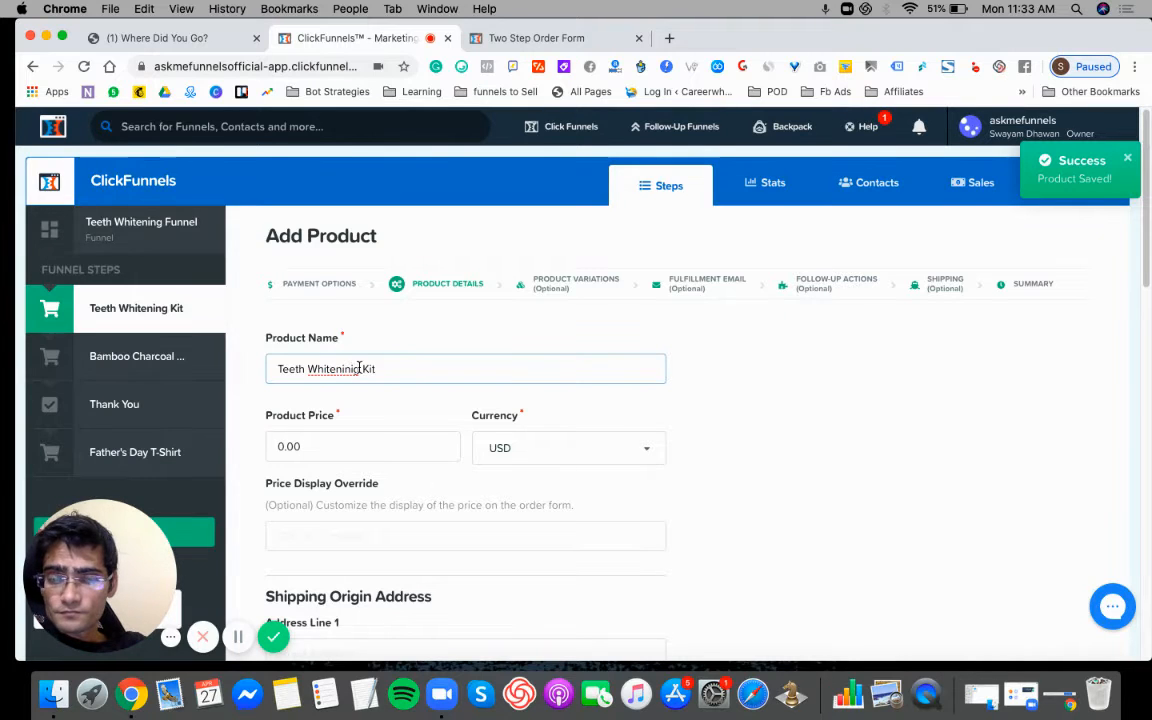
# - Set the product price to 29 in USD and leave the price display override empty
pyautogui.click(318, 454)
pyautogui.press('super+a')
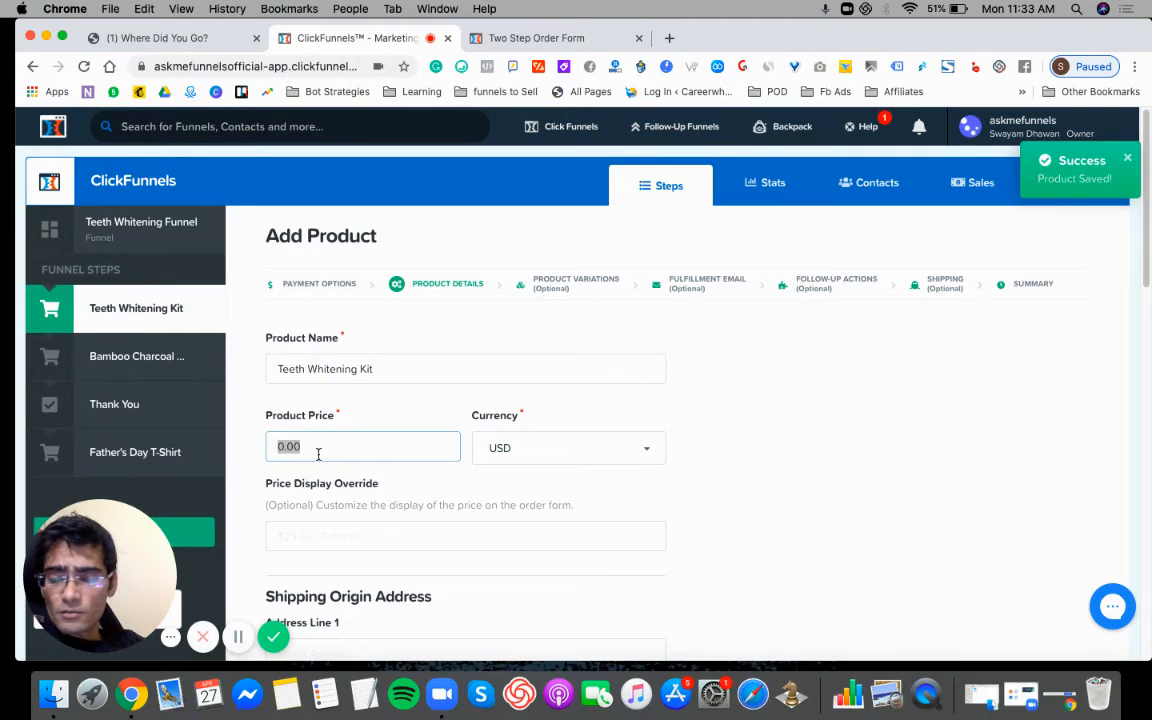
pyautogui.write('29')
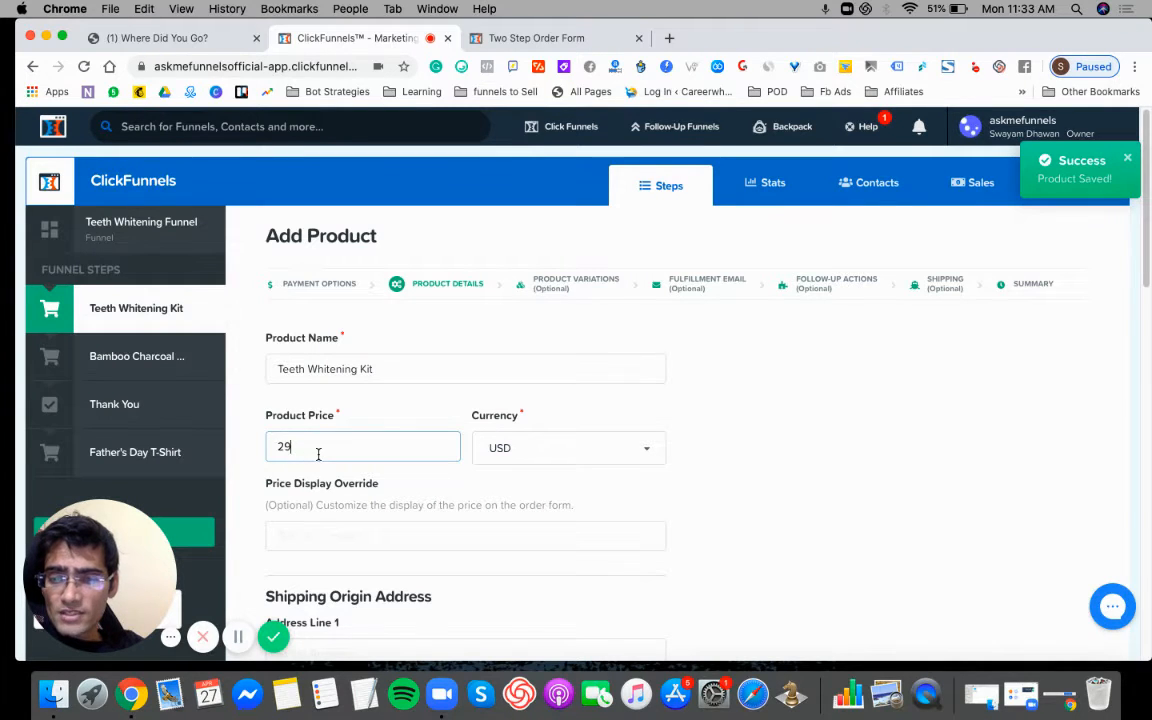
pyautogui.click(340, 530)
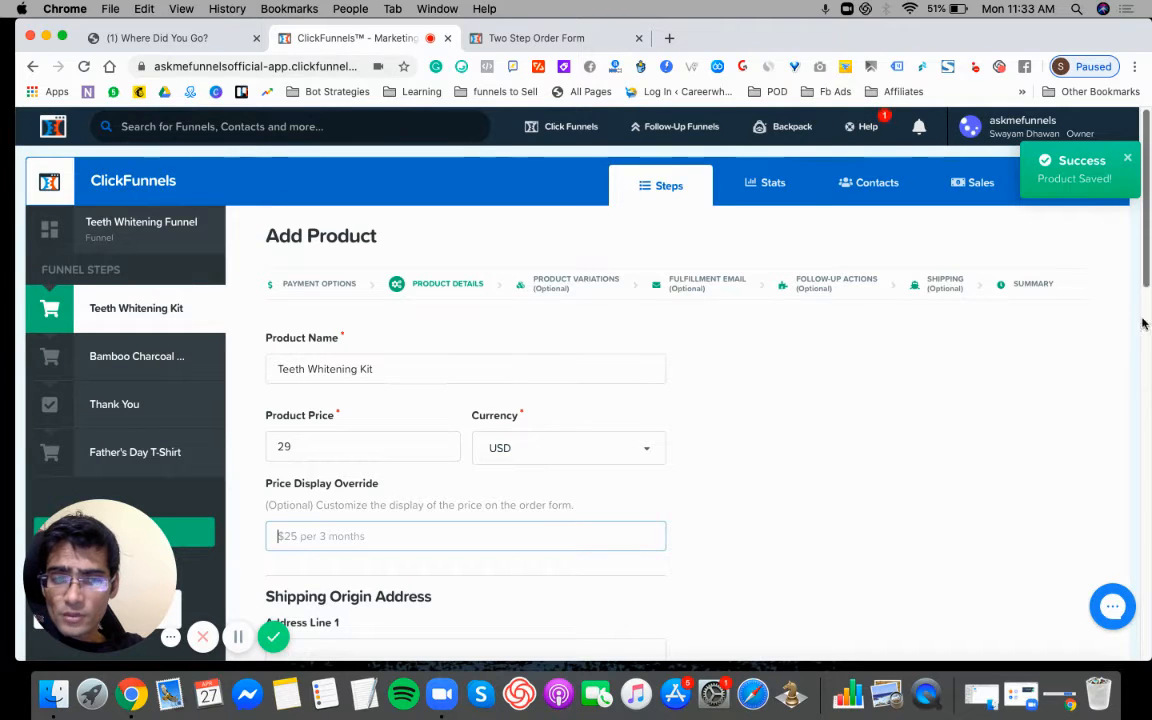
# - Fill in both address lines and the city of the product's shipping origin address
pyautogui.scroll(-3, 1146, 317)
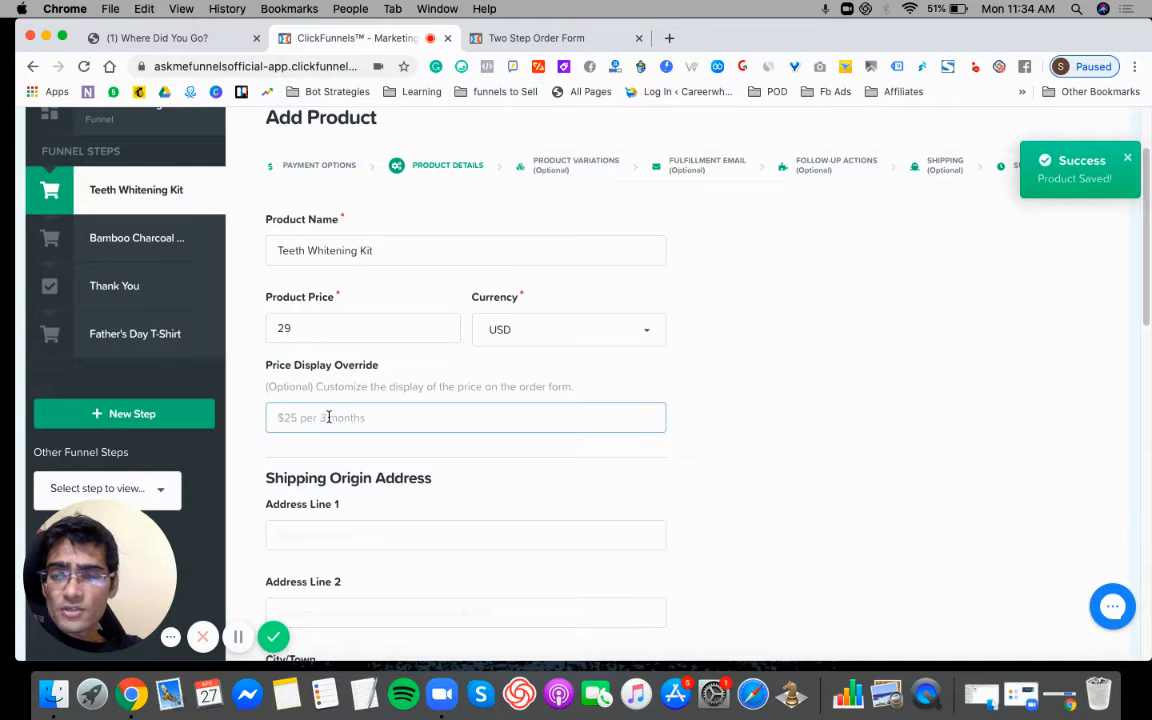
pyautogui.scroll(-3, 1143, 290)
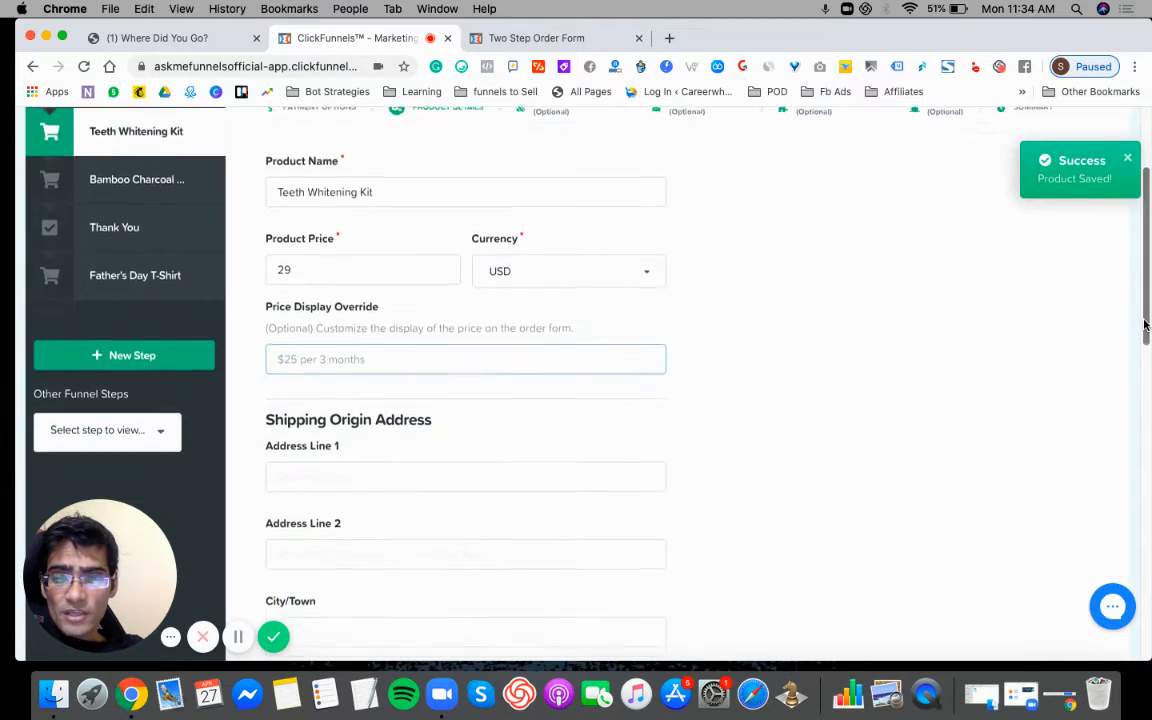
pyautogui.click(461, 377)
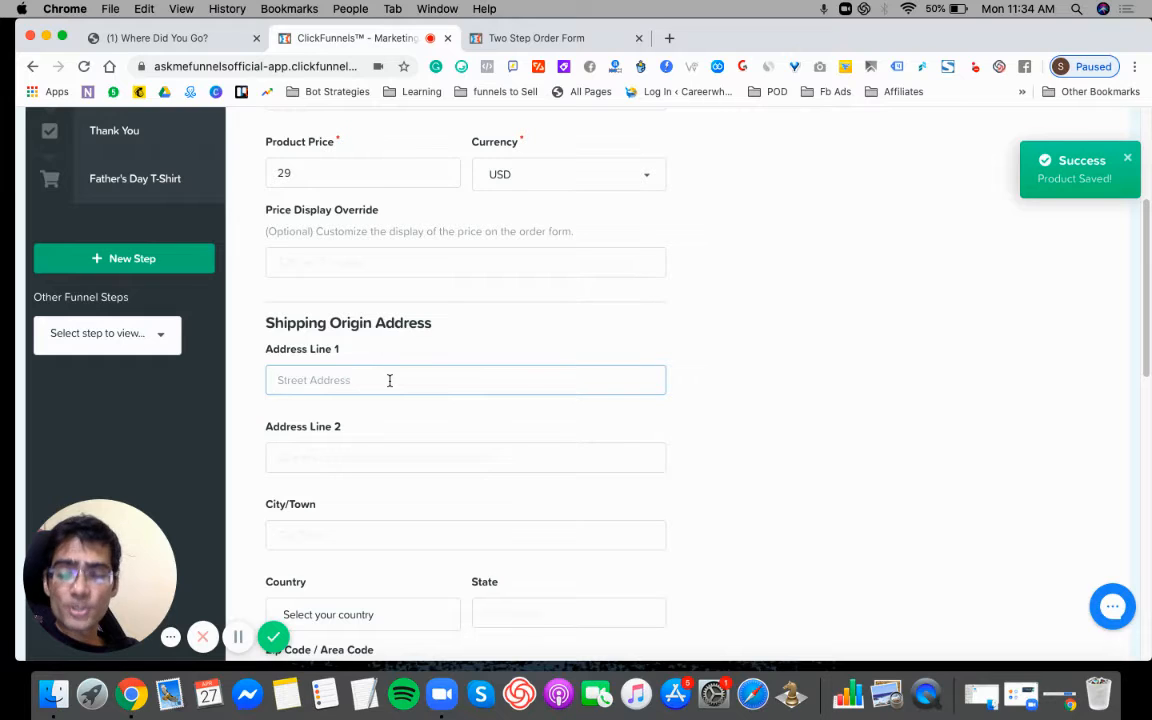
pyautogui.write('Delhi')
pyautogui.press('Tab')
pyautogui.write('Del')
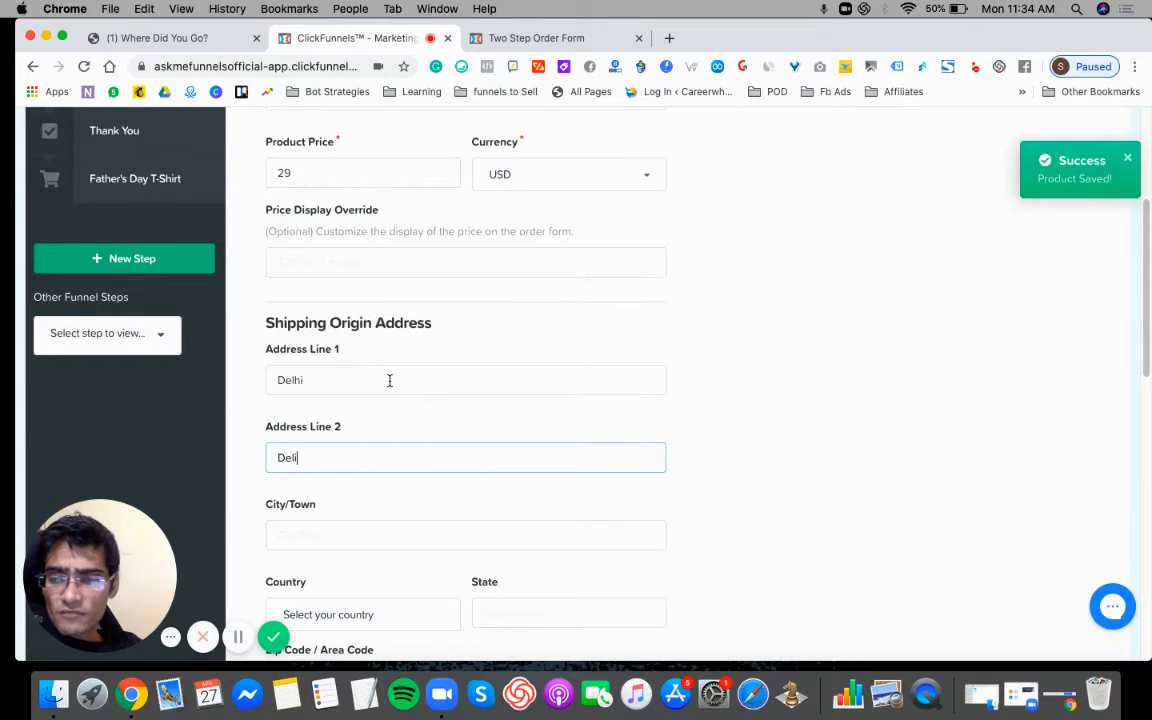
pyautogui.write('hi')
pyautogui.press('Tab')
pyautogui.write('De')
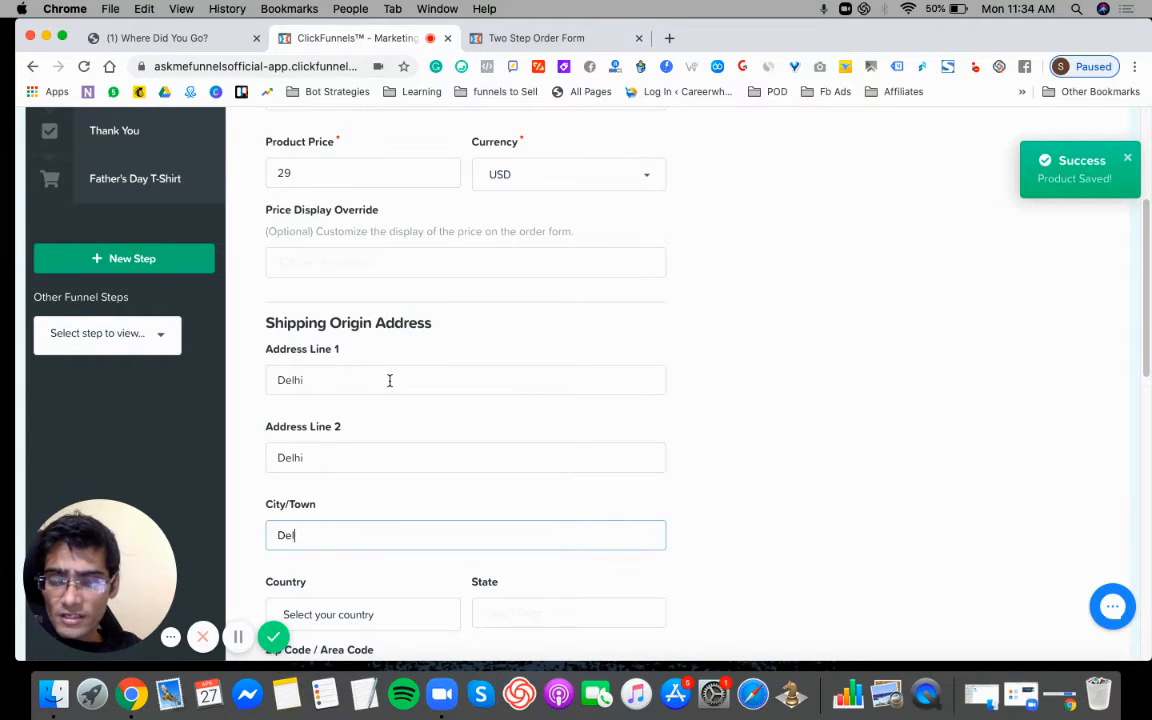
# - Choose India as the shipping origin country and fill in the state and zip code
pyautogui.press('Tab')
pyautogui.write('Indi')
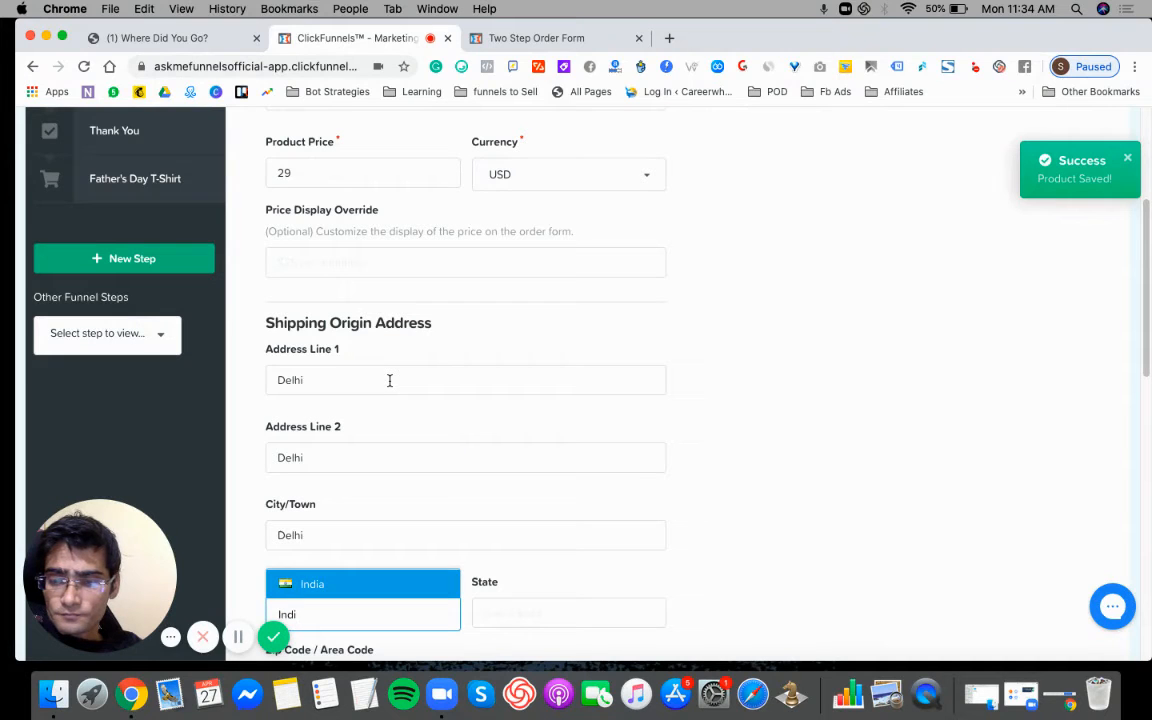
pyautogui.press('Tab')
pyautogui.write('De')
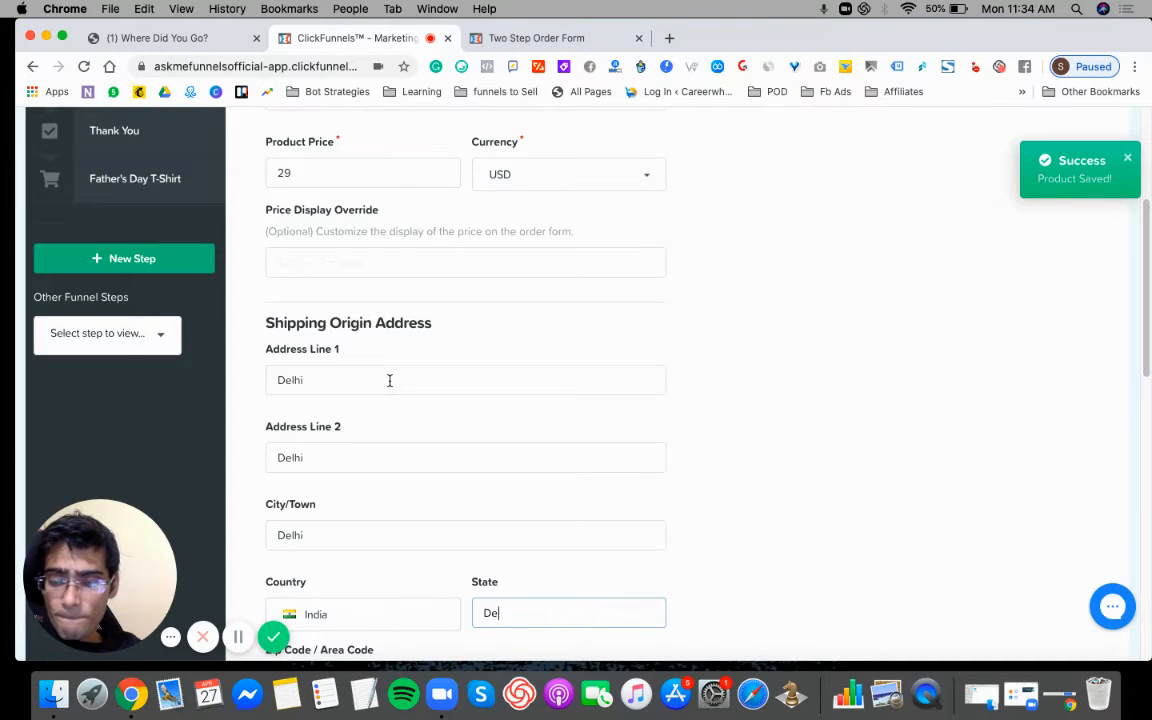
pyautogui.press('Tab')
pyautogui.write('11')
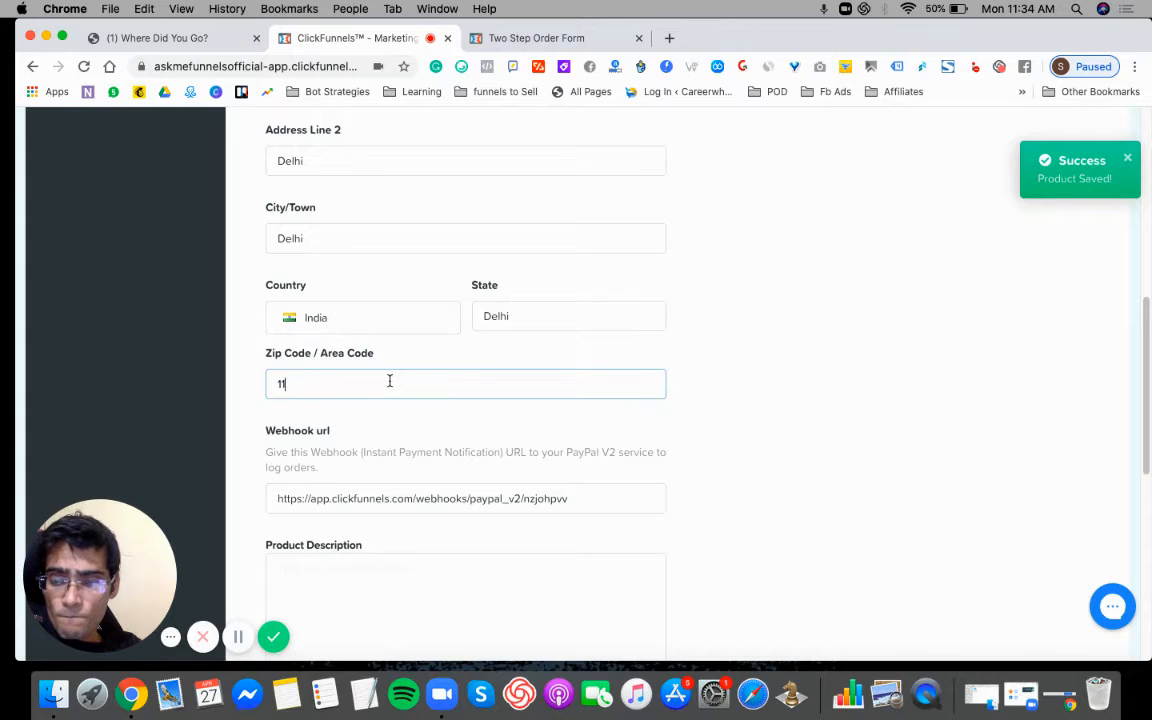
pyautogui.write('0059')
pyautogui.press('Tab')
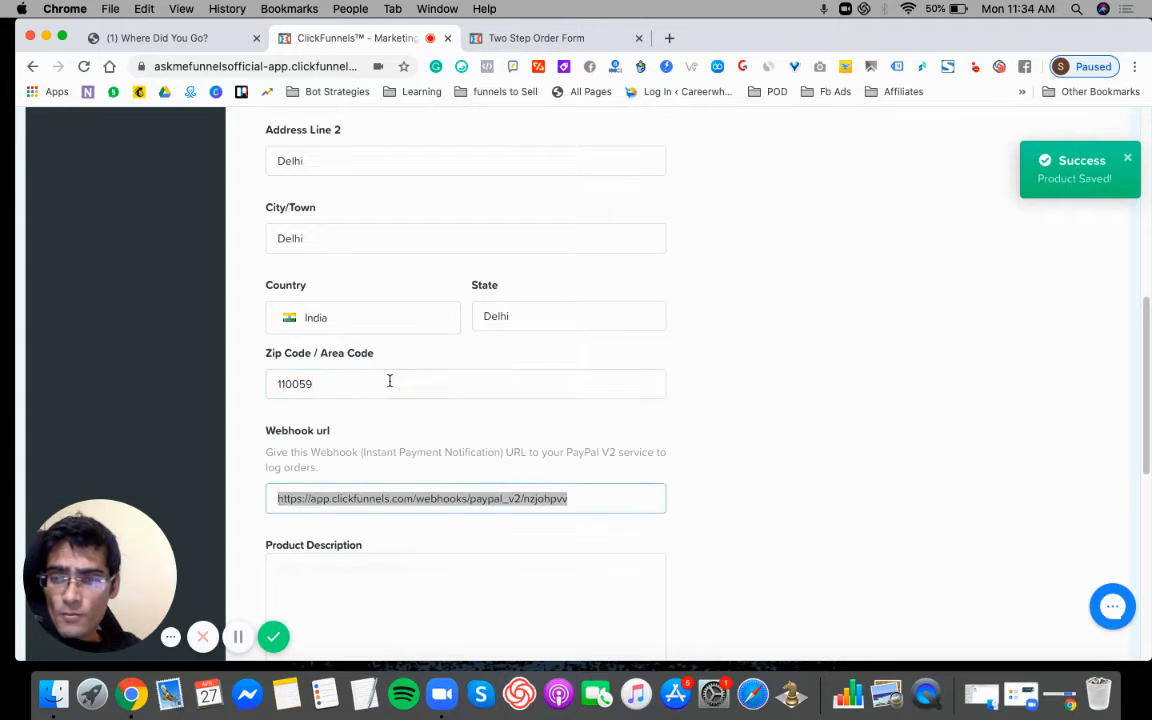
# - Enter the product description "Teeth Whitening Kit One Time Purchase", accepting the spelling suggestion for "Whitening"
pyautogui.click(393, 586)
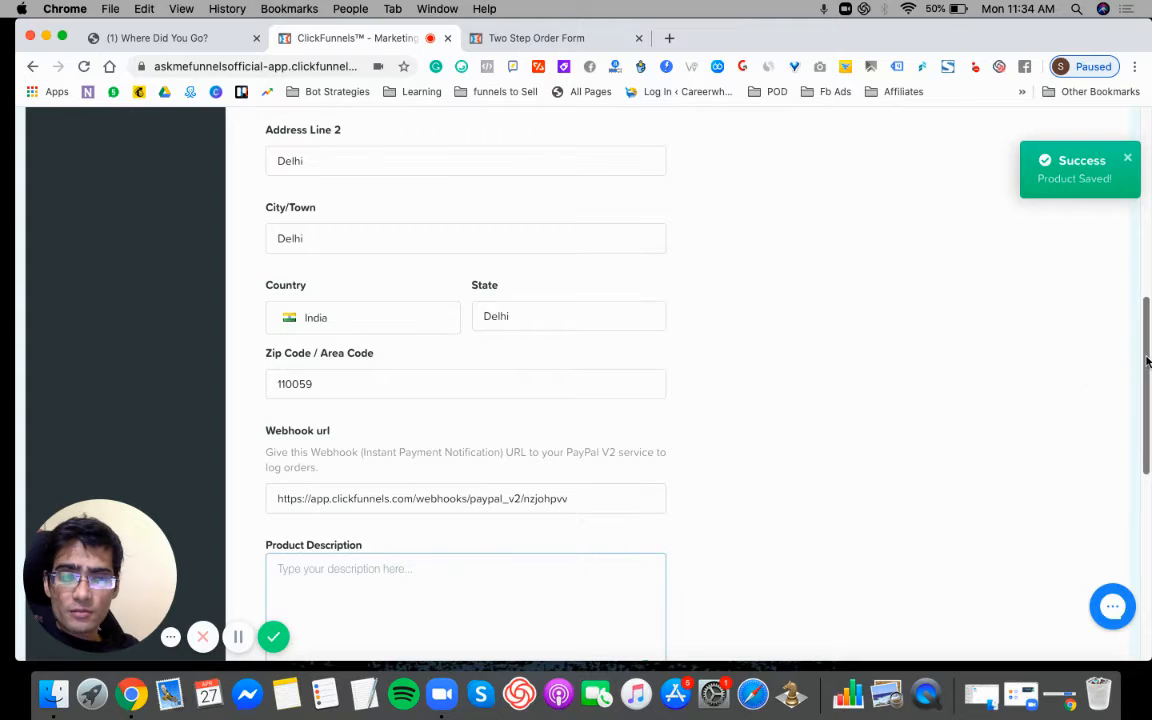
pyautogui.scroll(-3, 993, 338)
pyautogui.write('Teet')
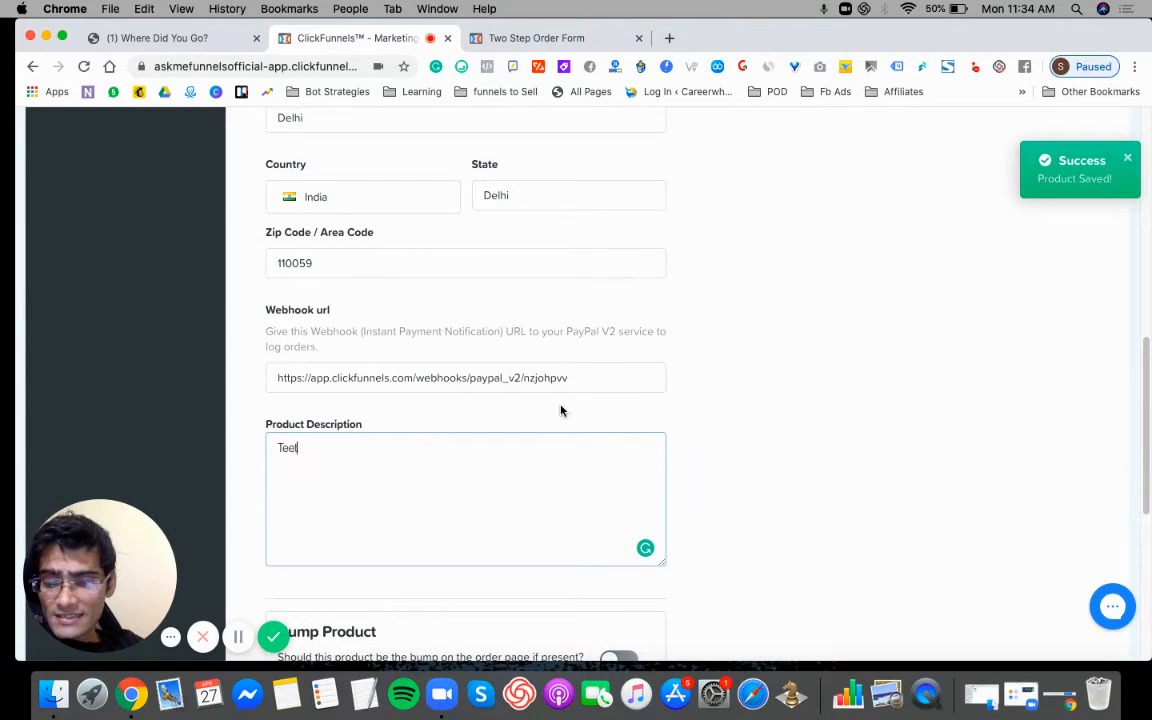
pyautogui.write('h Whitetning')
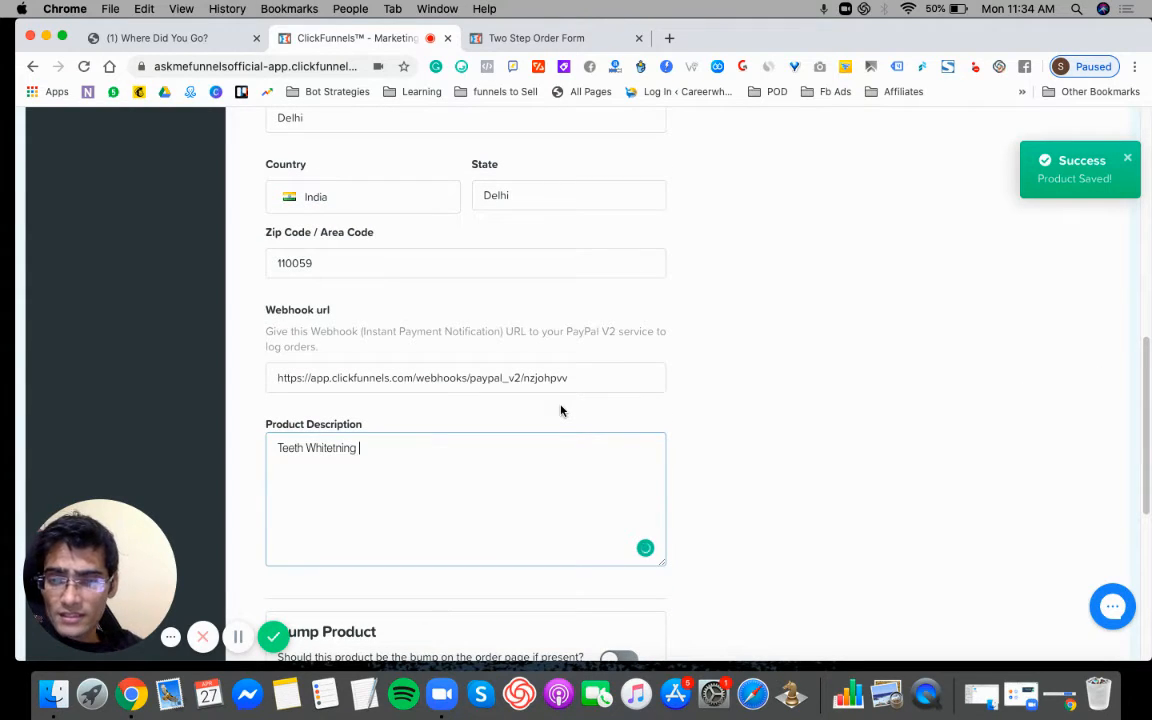
pyautogui.write(' Kit ')
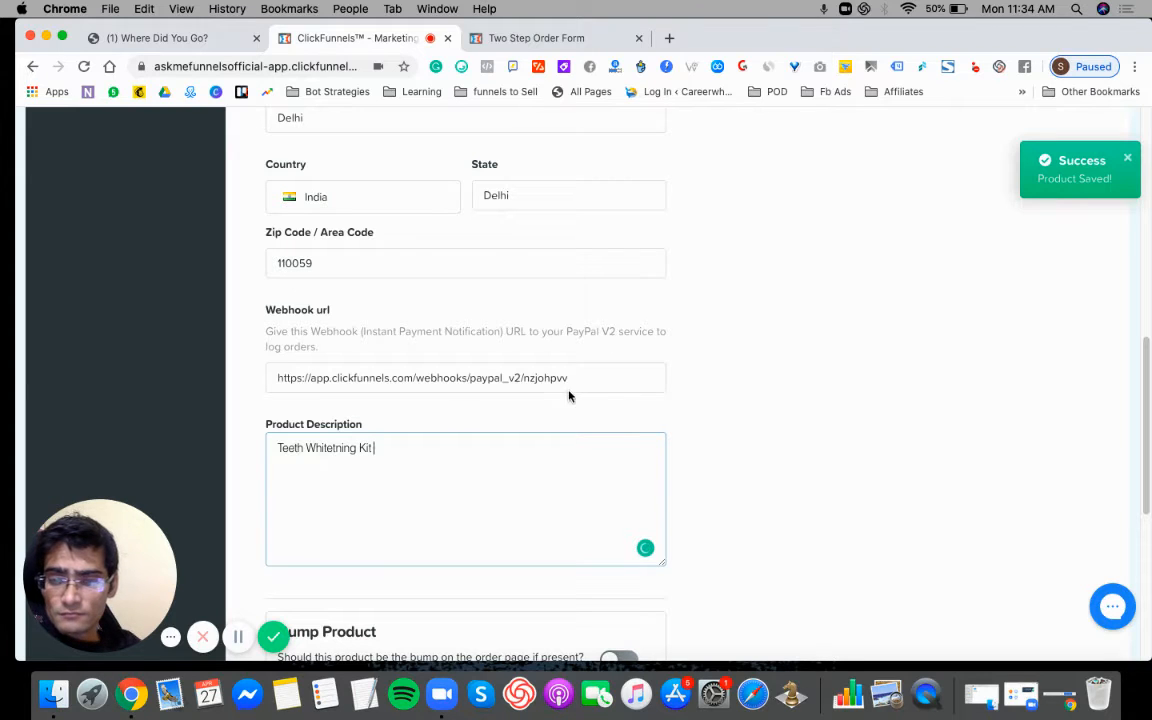
pyautogui.write('One Time')
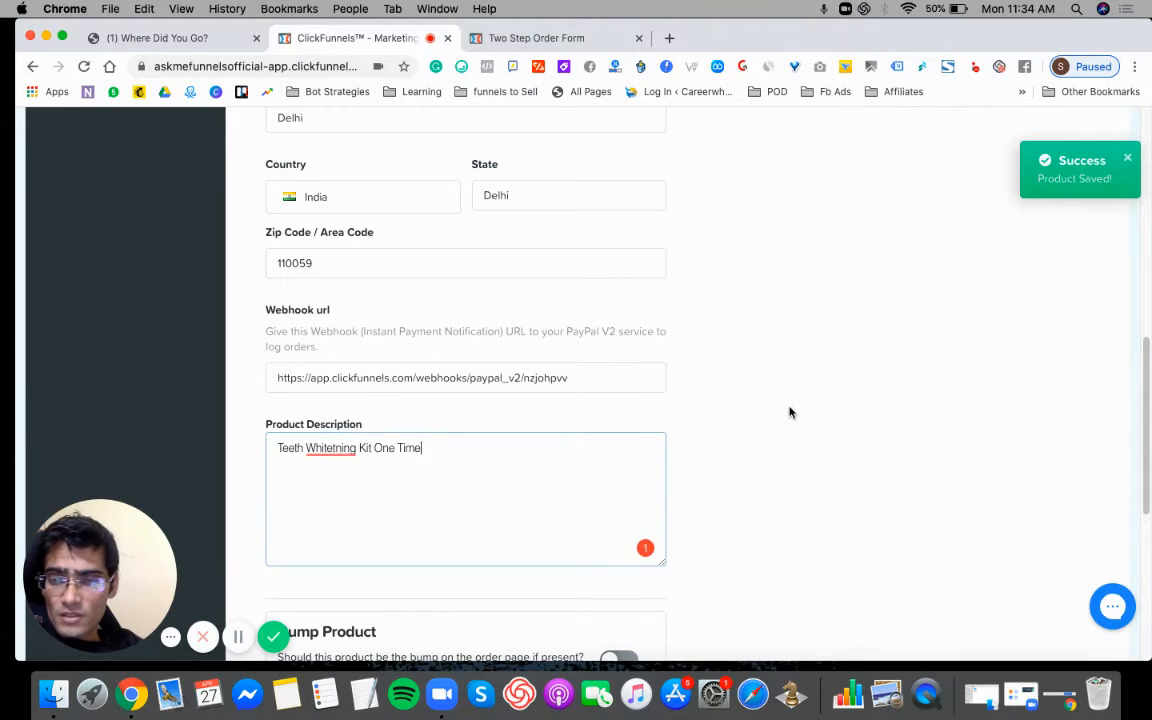
pyautogui.write(' Purchase')
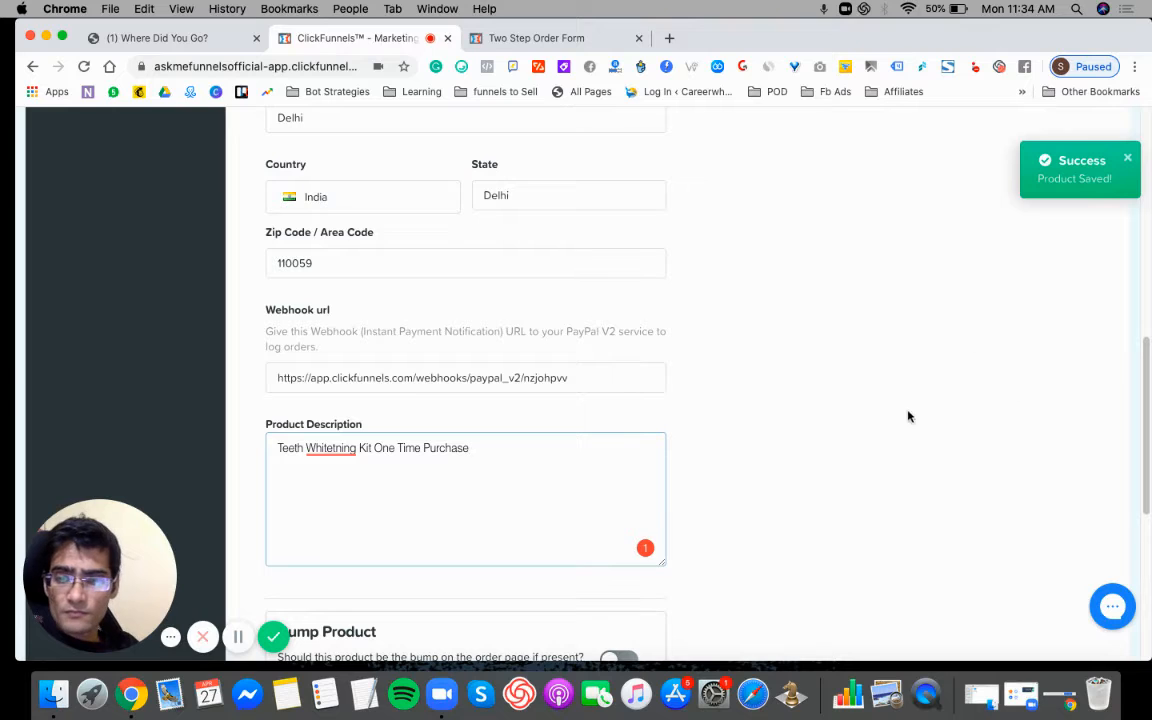
pyautogui.moveTo(330, 450)
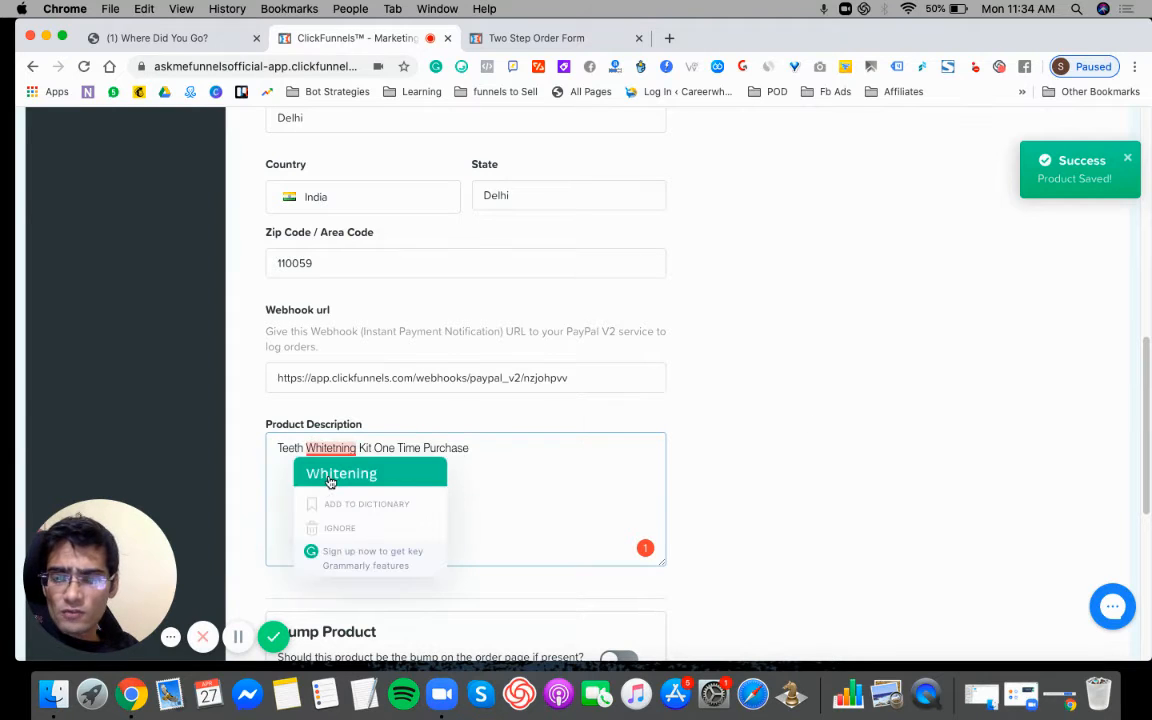
pyautogui.click(330, 474)
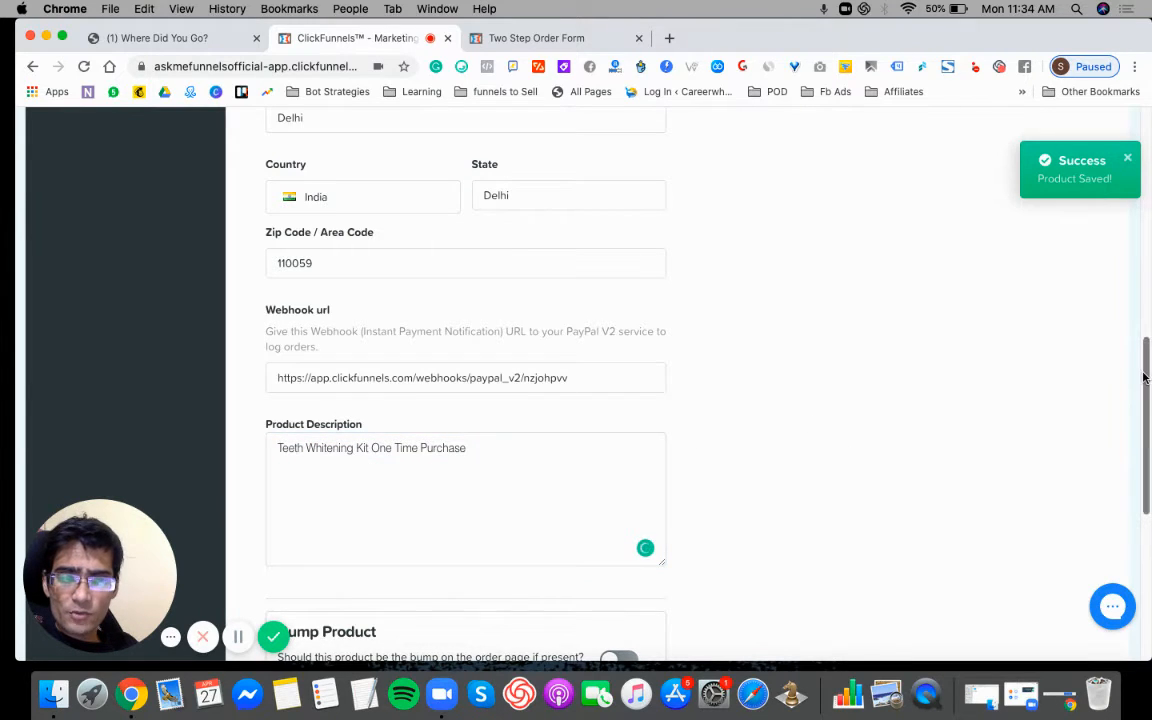
# - Check the "Dynamically Updated" item row on the two-step order form page and return to the product details form
pyautogui.moveTo(1147, 373); pyautogui.dragTo(1150, 478)
pyautogui.scroll(-3, 596, 362)
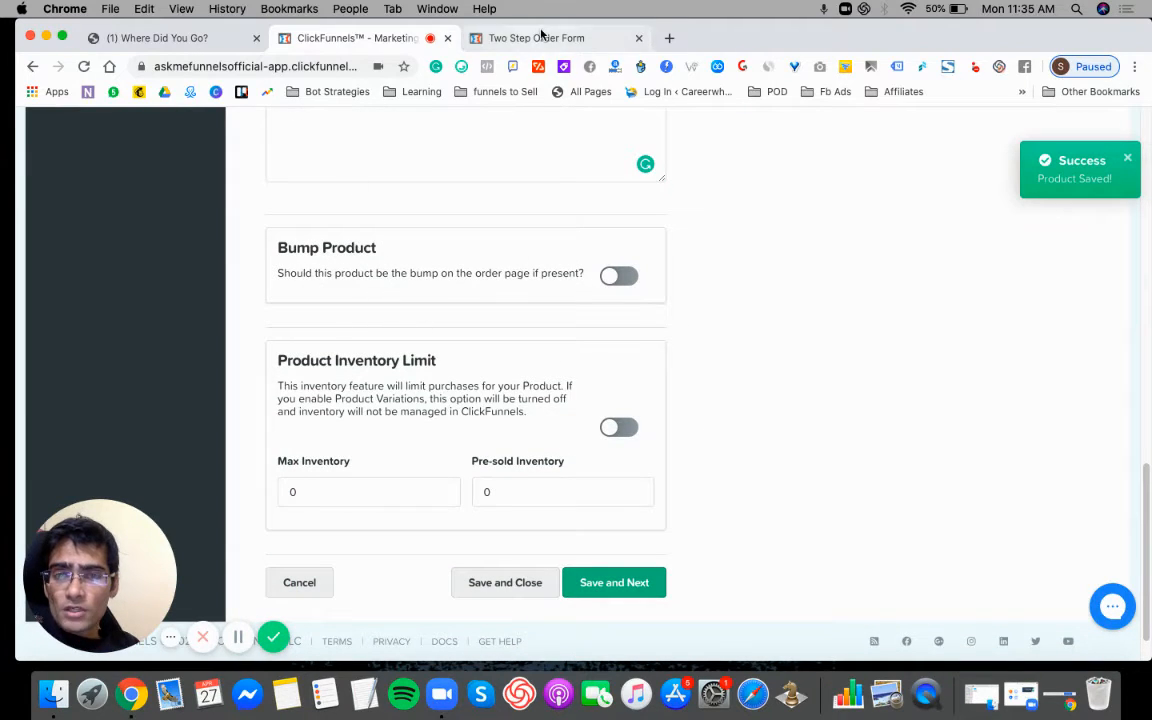
pyautogui.click(488, 38)
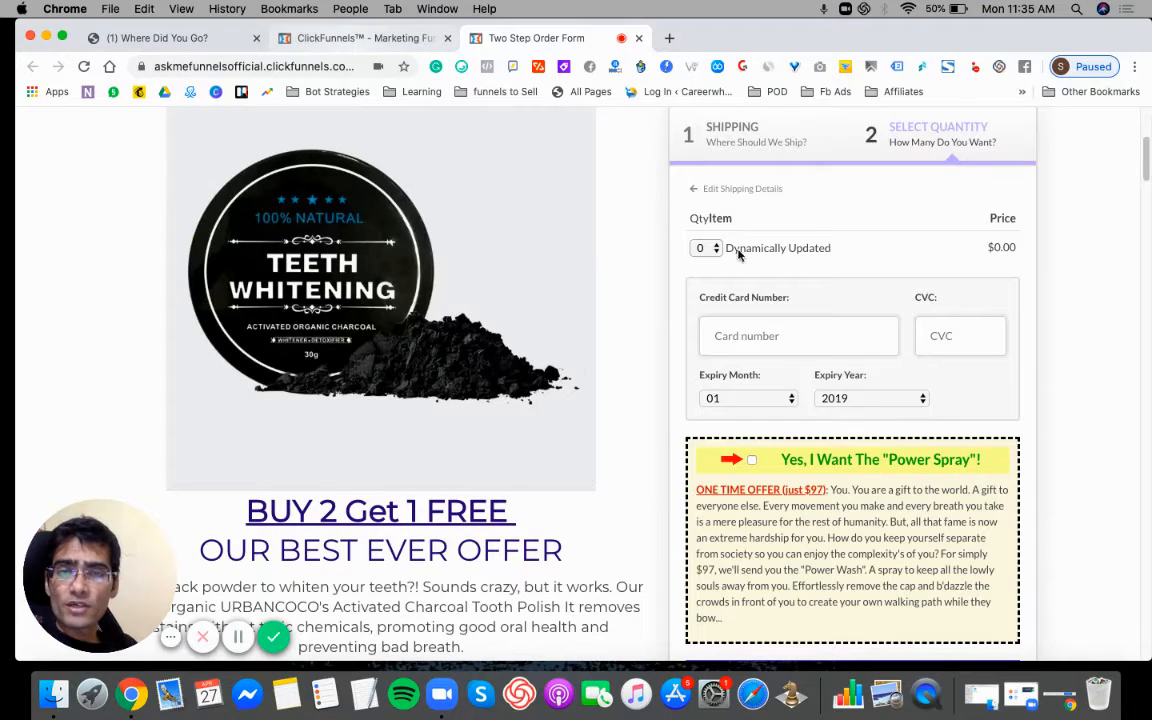
pyautogui.moveTo(838, 248); pyautogui.dragTo(724, 249)
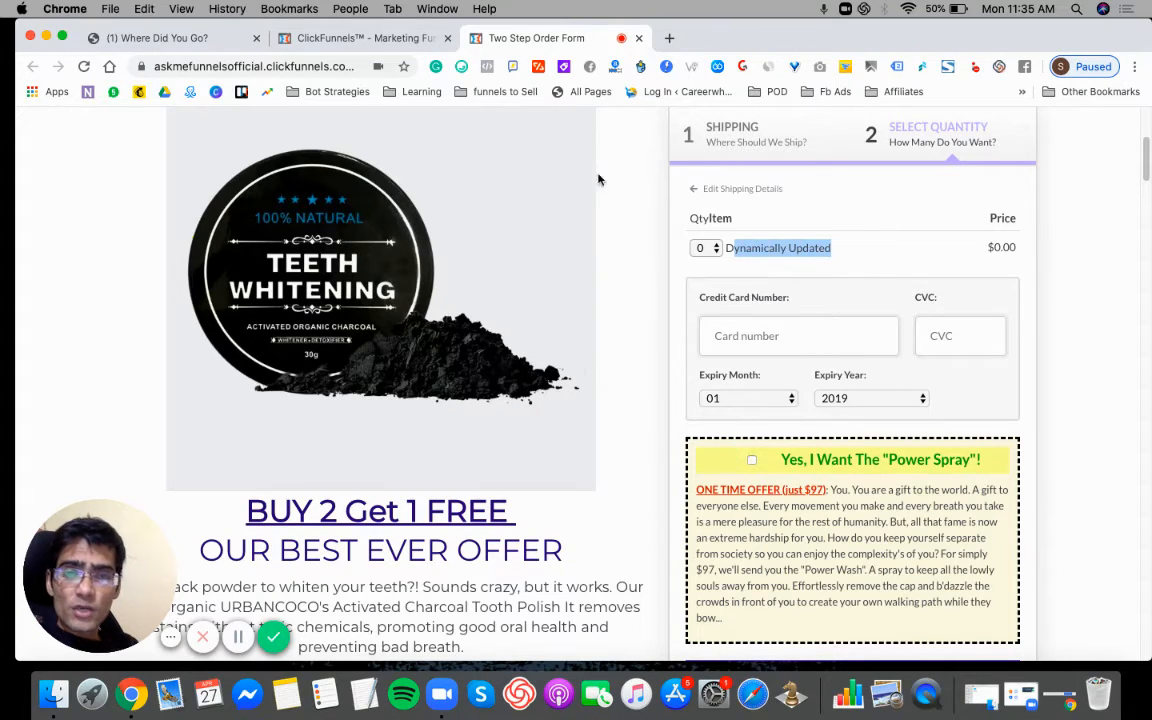
pyautogui.click(345, 38)
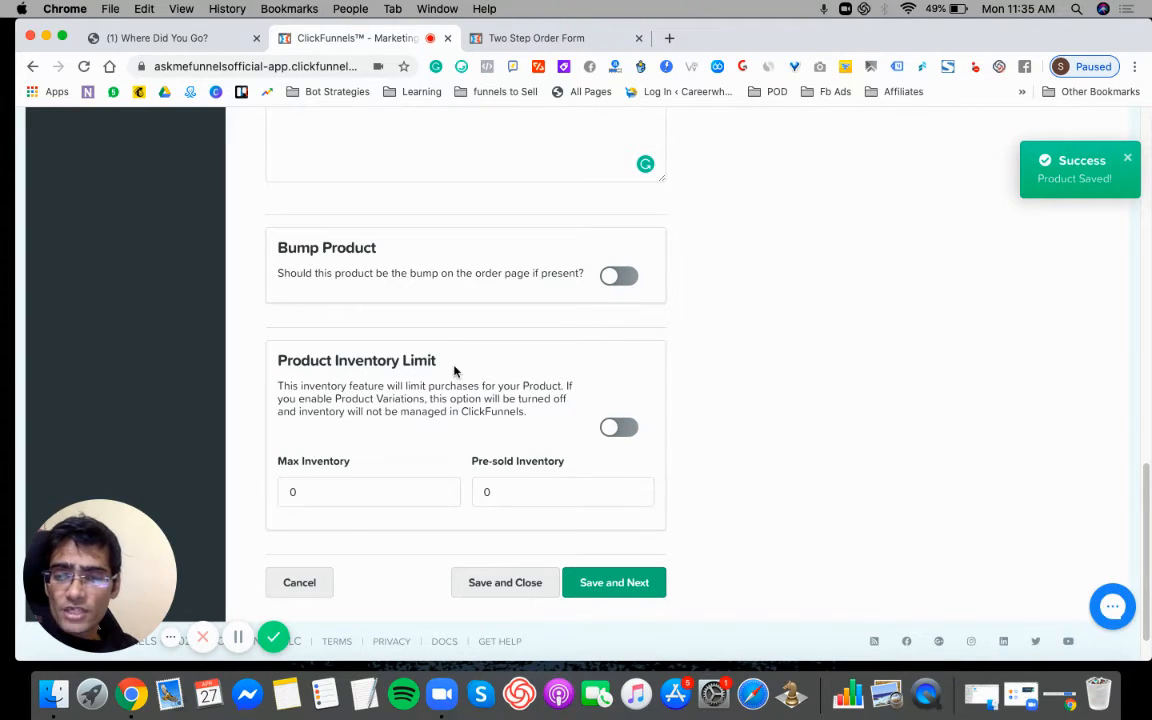
# - Set the product's max inventory to 1000 and its pre-sold inventory to 975
pyautogui.click(291, 493)
pyautogui.write('1000')
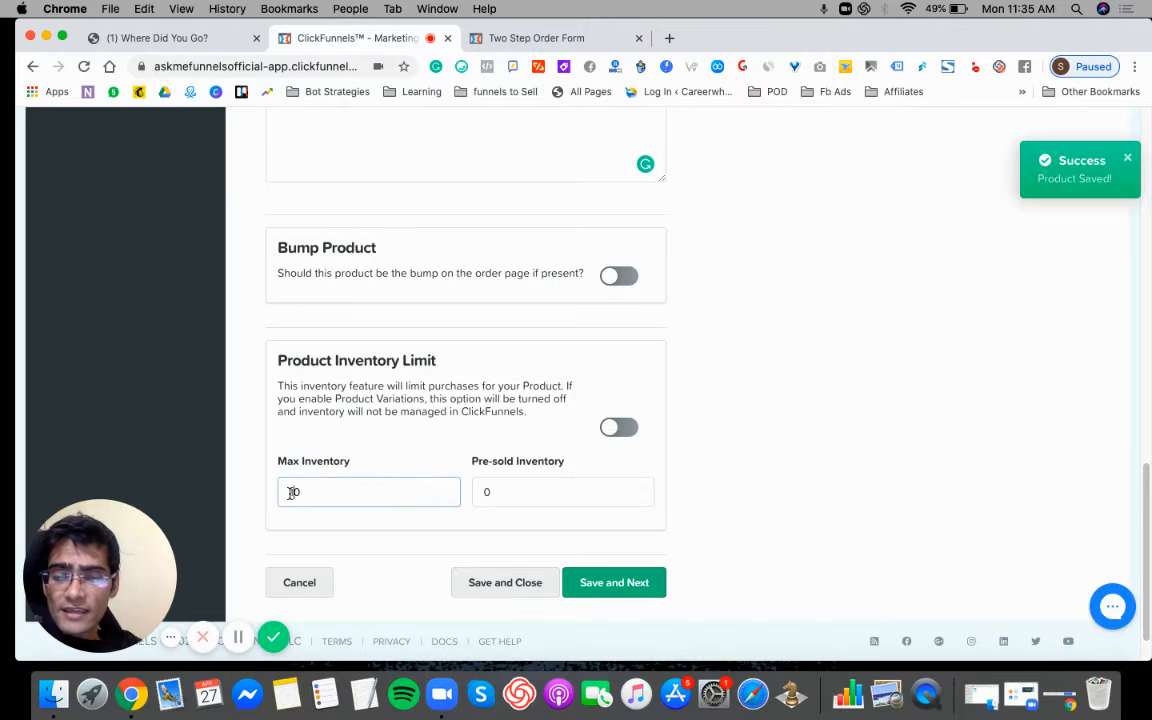
pyautogui.click(501, 496)
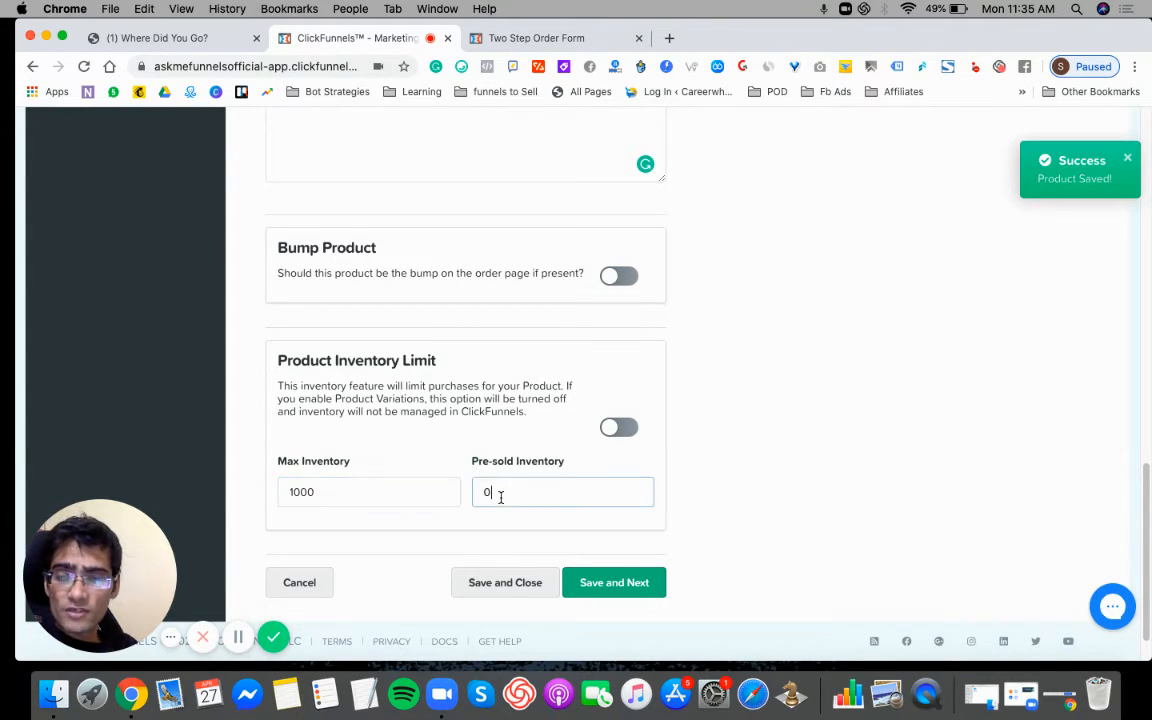
pyautogui.press('BackSpace')
pyautogui.write('99')
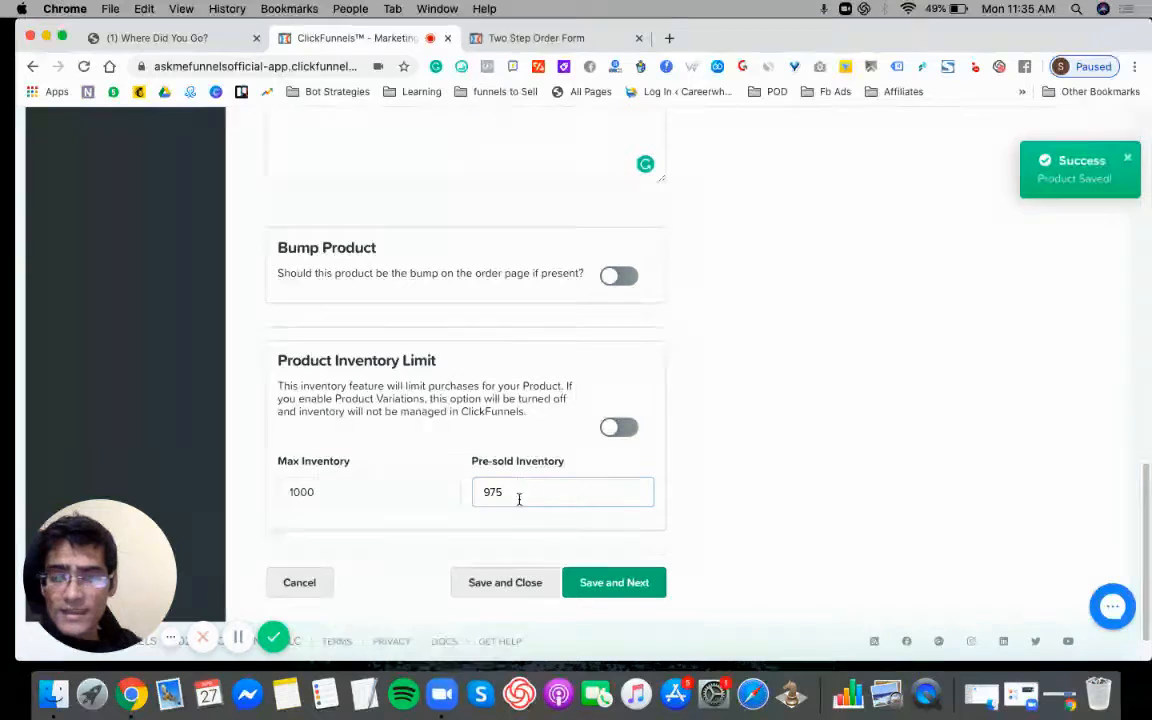
# - Save the product details, proceed to product variations, and briefly view the two-step order form page
pyautogui.click(820, 460)
pyautogui.click(593, 584)
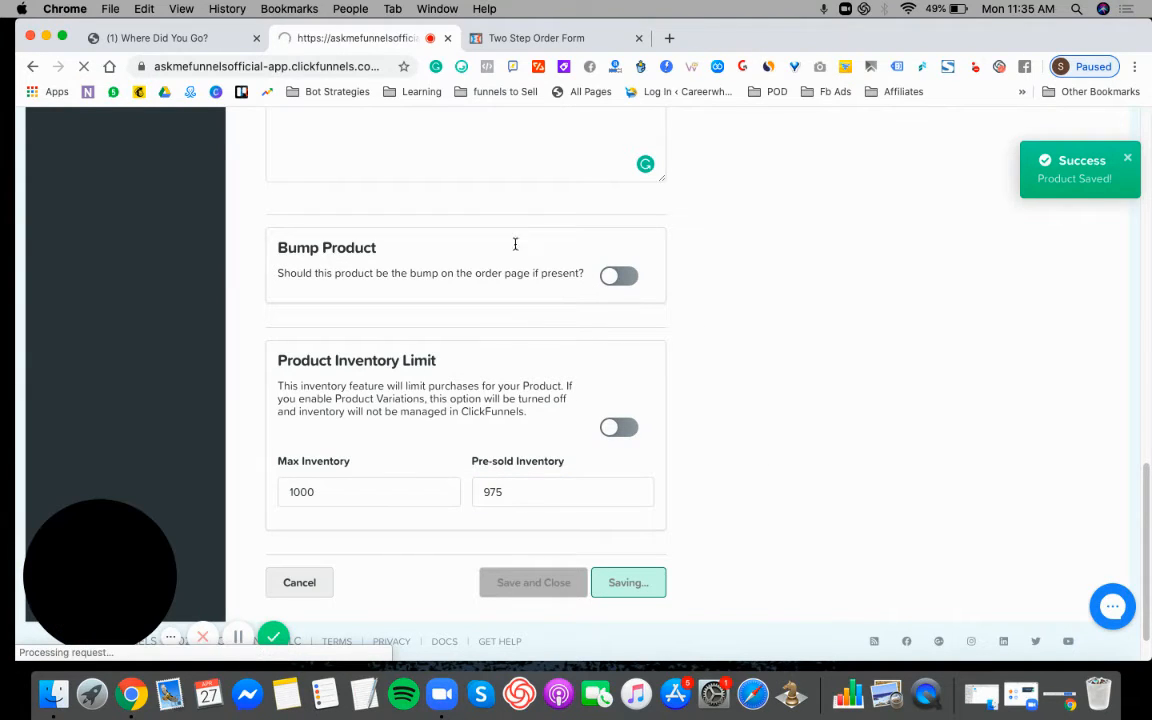
pyautogui.click(523, 42)
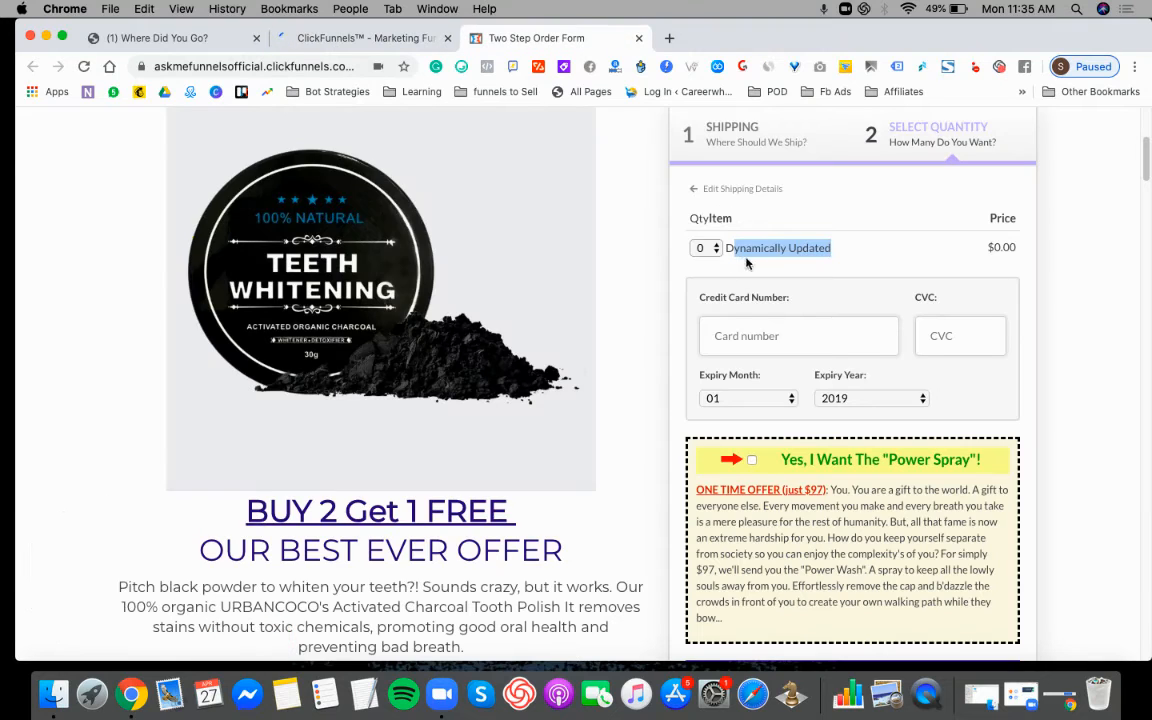
pyautogui.click(359, 40)
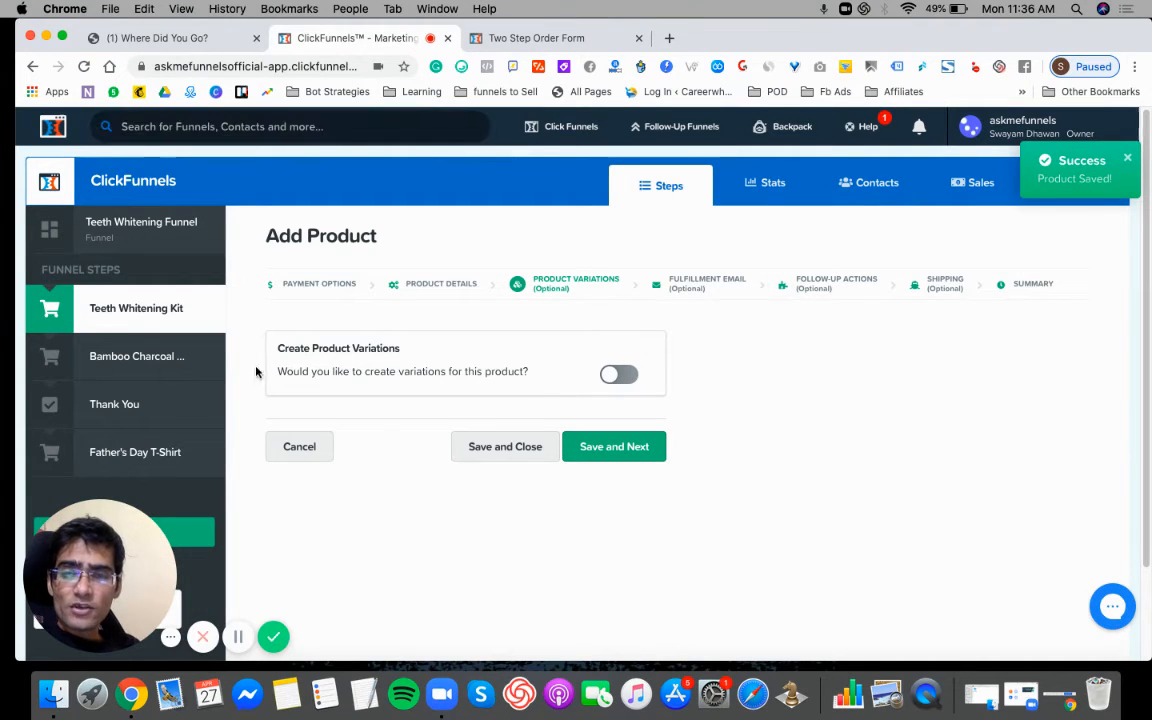
# - Preview the product variation options, leave variations disabled, and save to continue to the fulfillment email stage
pyautogui.moveTo(278, 348); pyautogui.dragTo(411, 356)
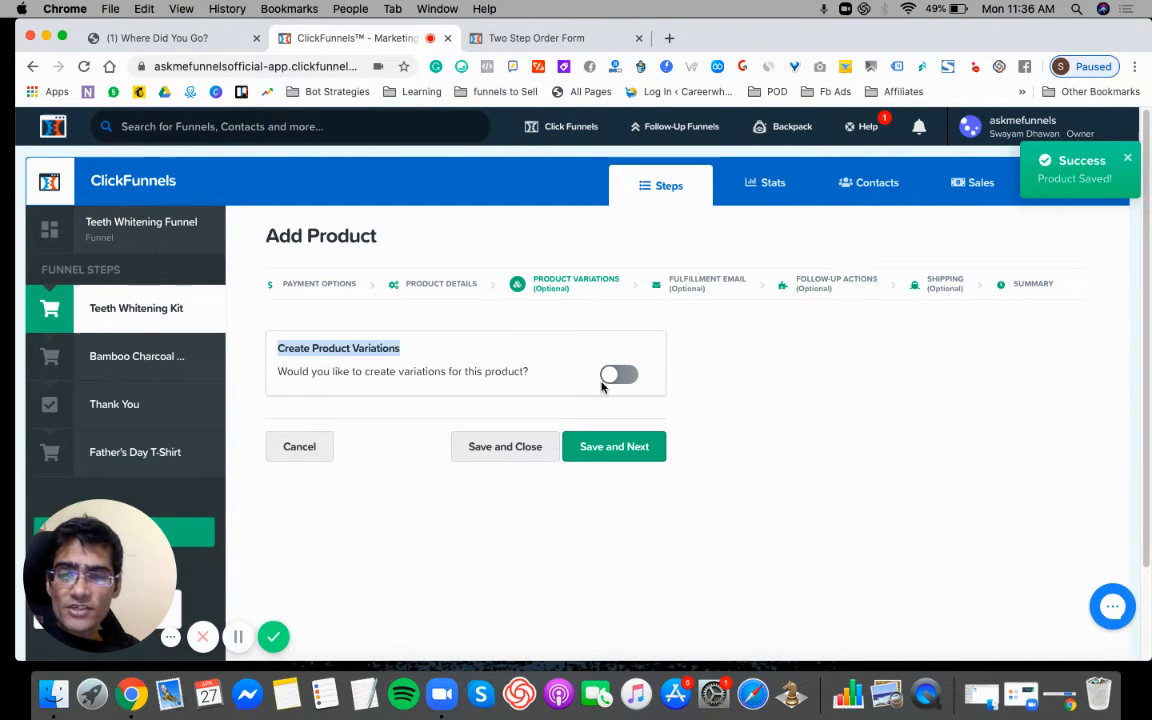
pyautogui.click(610, 382)
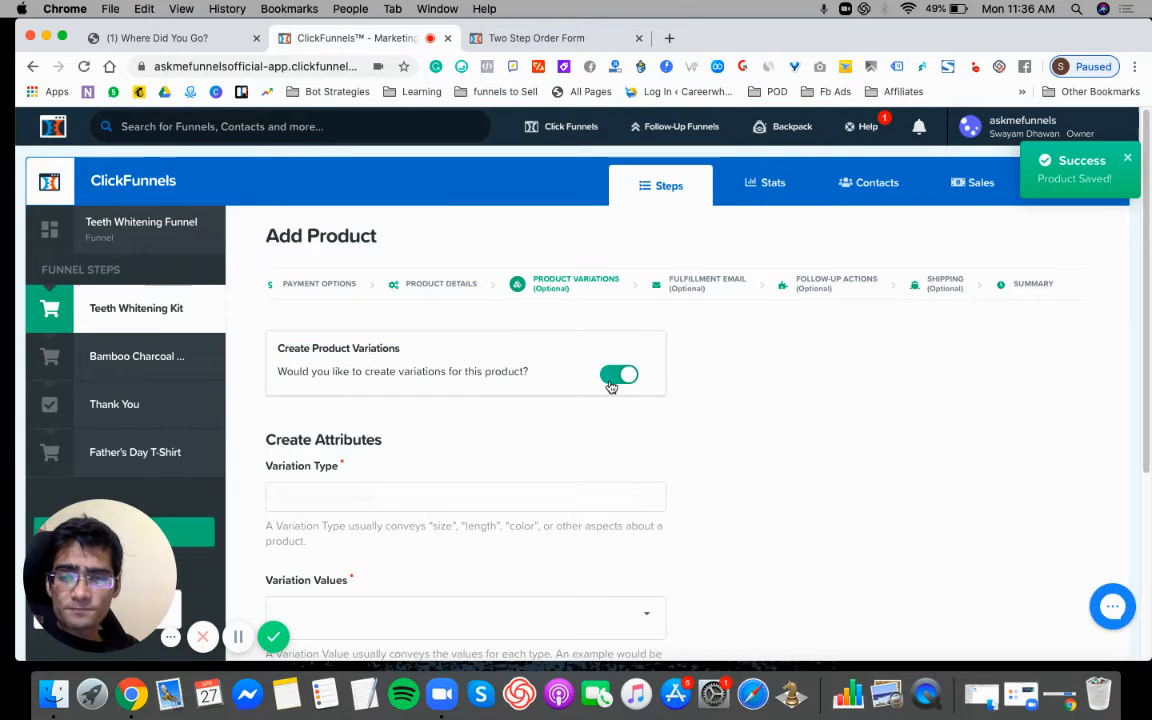
pyautogui.click(617, 376)
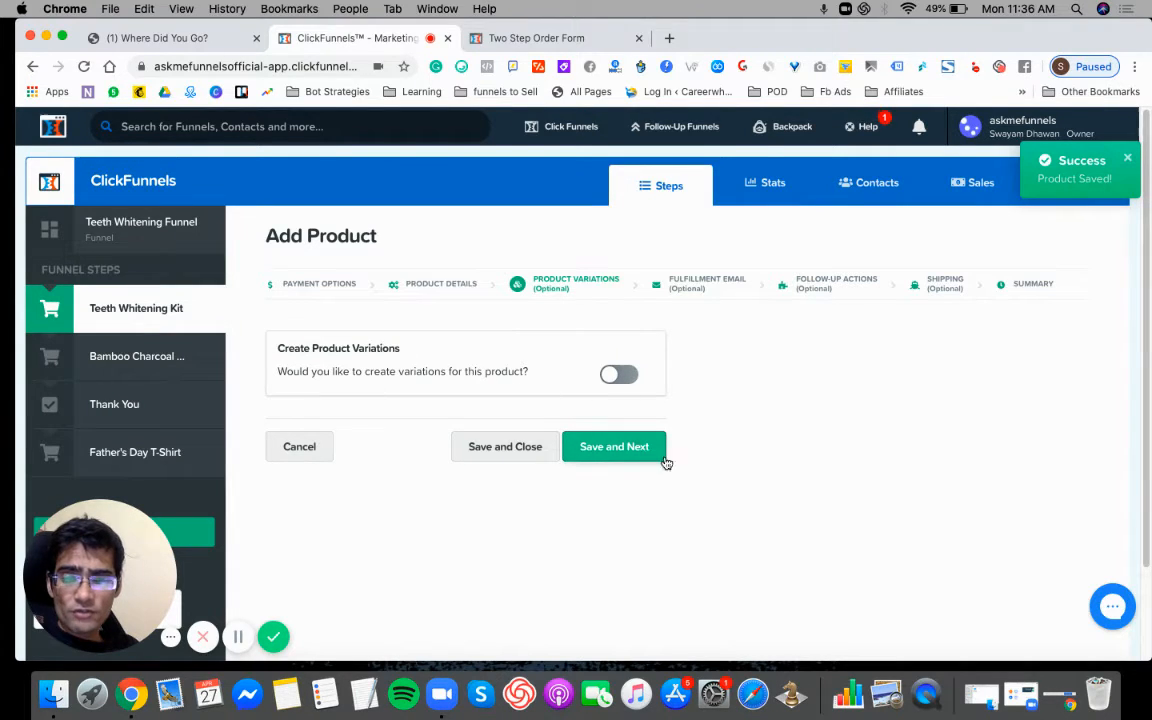
pyautogui.click(605, 447)
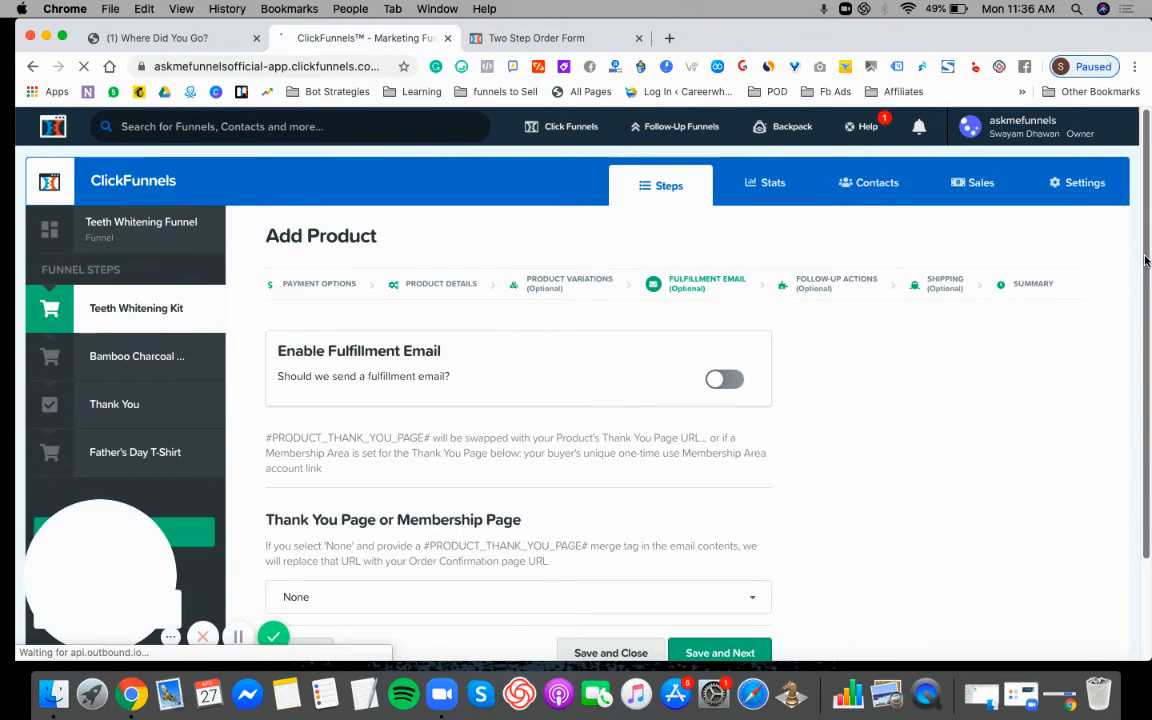
# - Enable the fulfillment email and set its subject to "Thanks for the Order"
pyautogui.moveTo(1146, 260); pyautogui.dragTo(1147, 303)
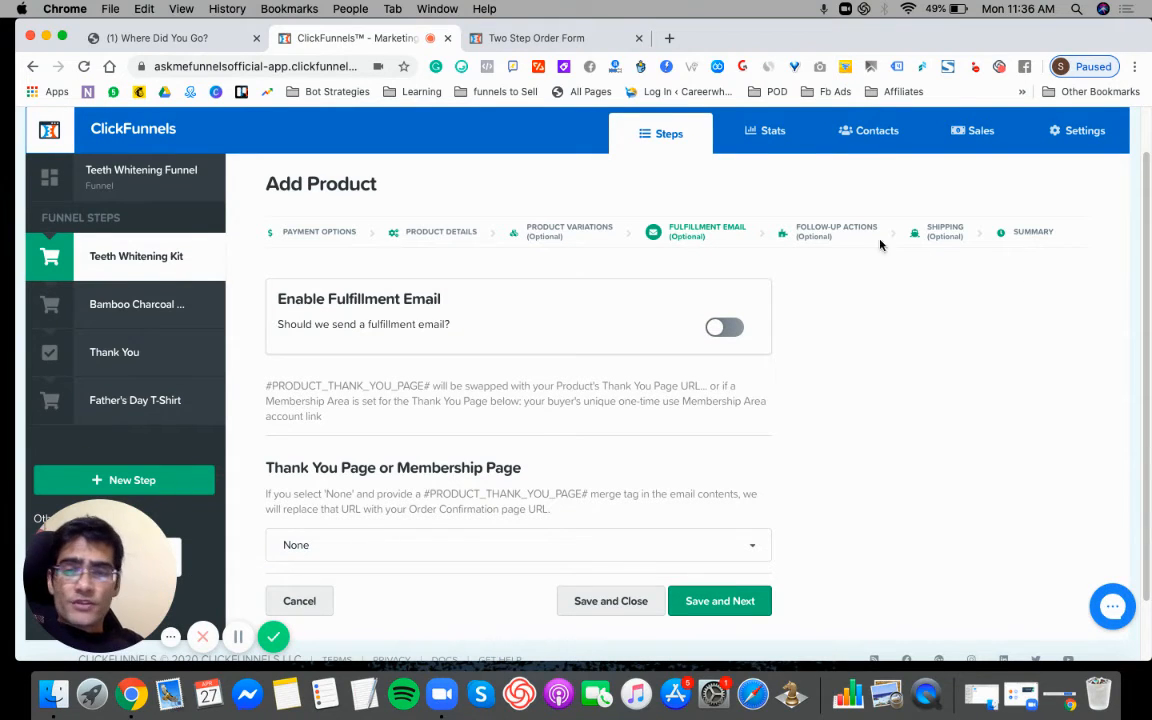
pyautogui.click(720, 328)
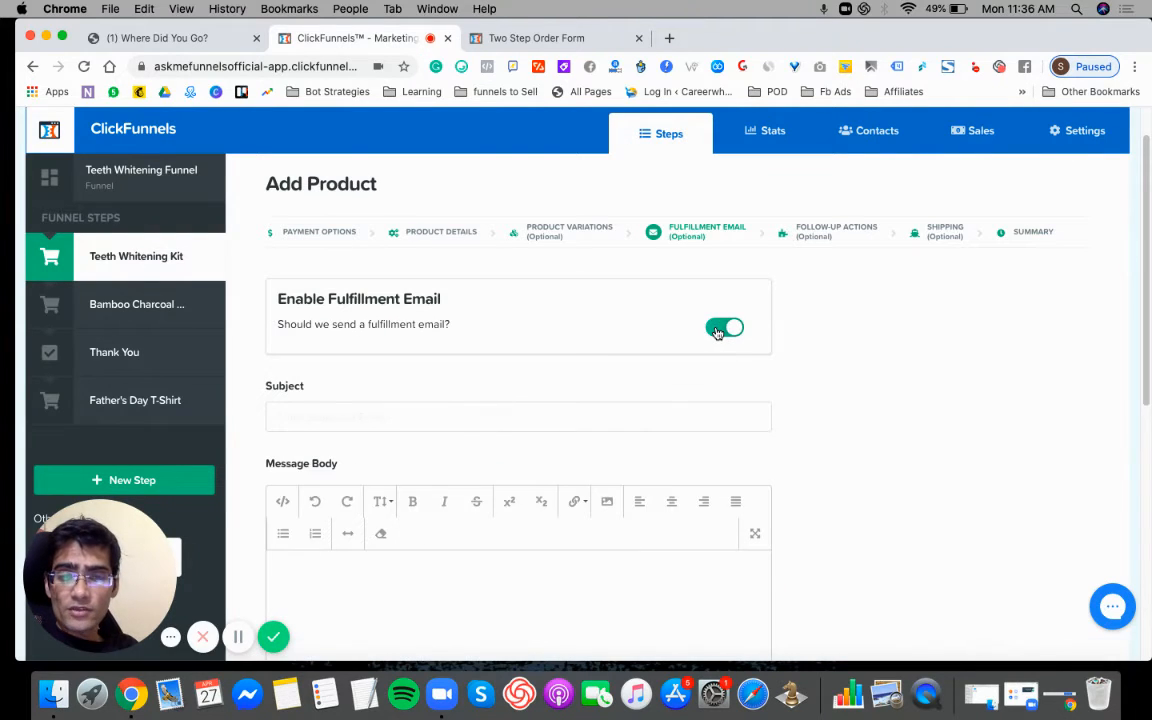
pyautogui.click(545, 418)
pyautogui.write('Thanks for the Order')
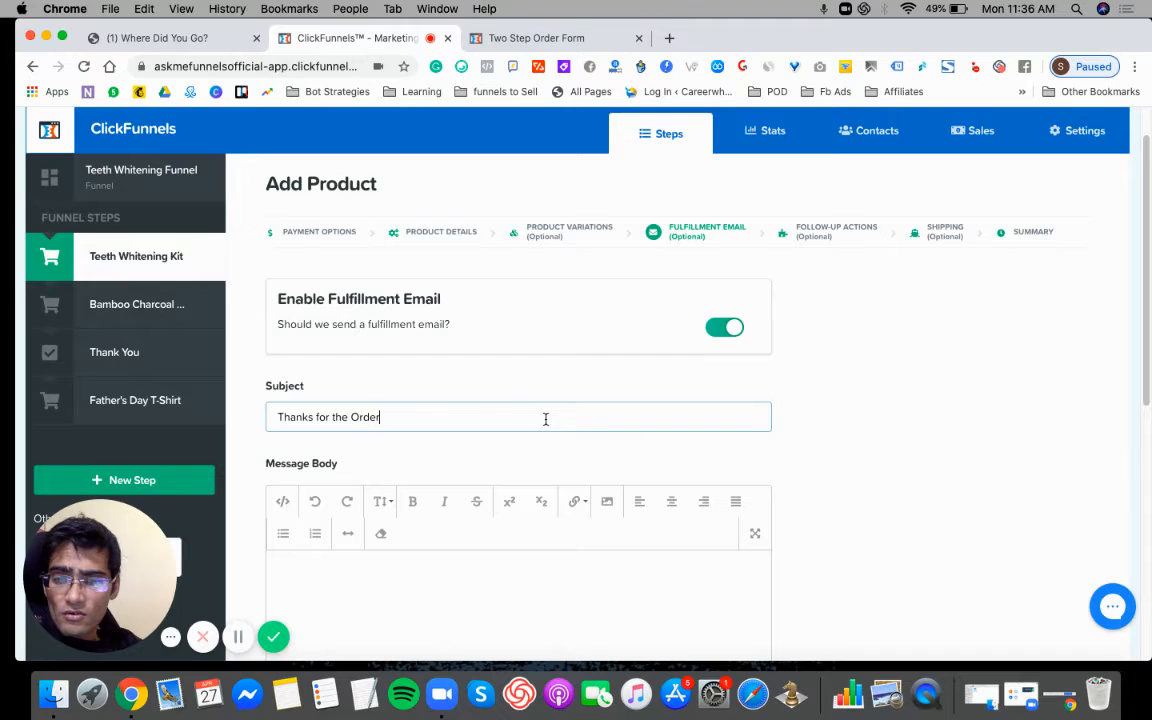
# - Enter the message body "Here would be a complete message to display" and save the fulfillment email to continue to follow-up actions
pyautogui.click(540, 576)
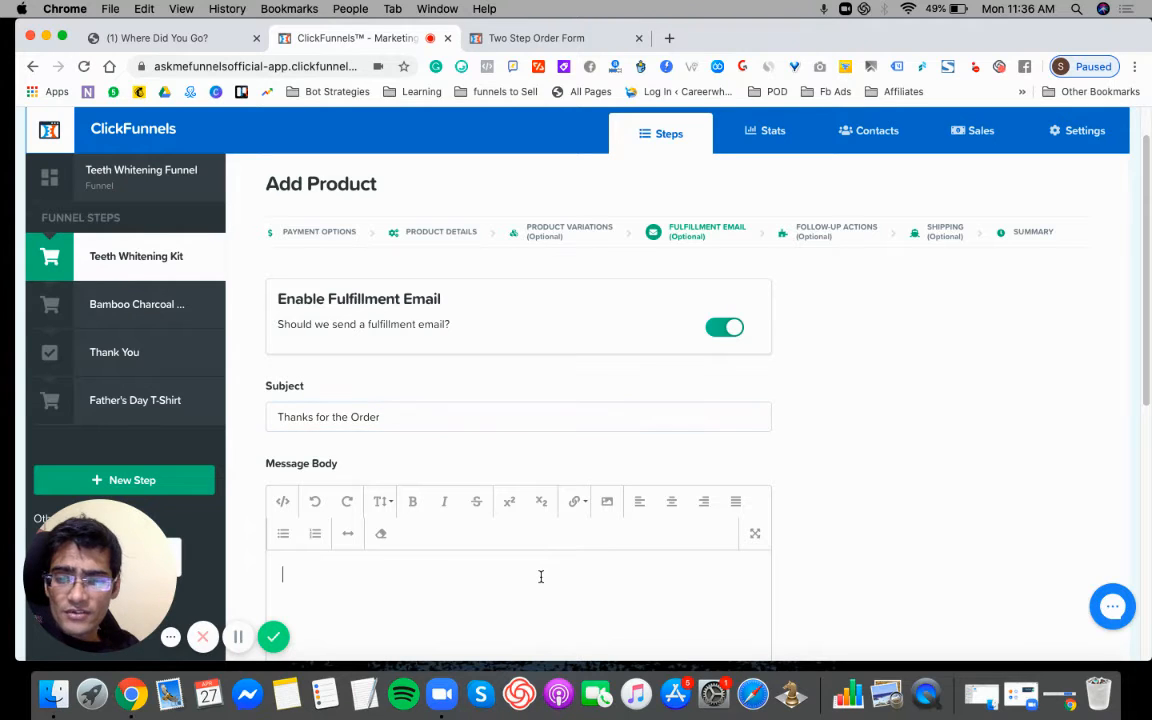
pyautogui.write('Here wou')
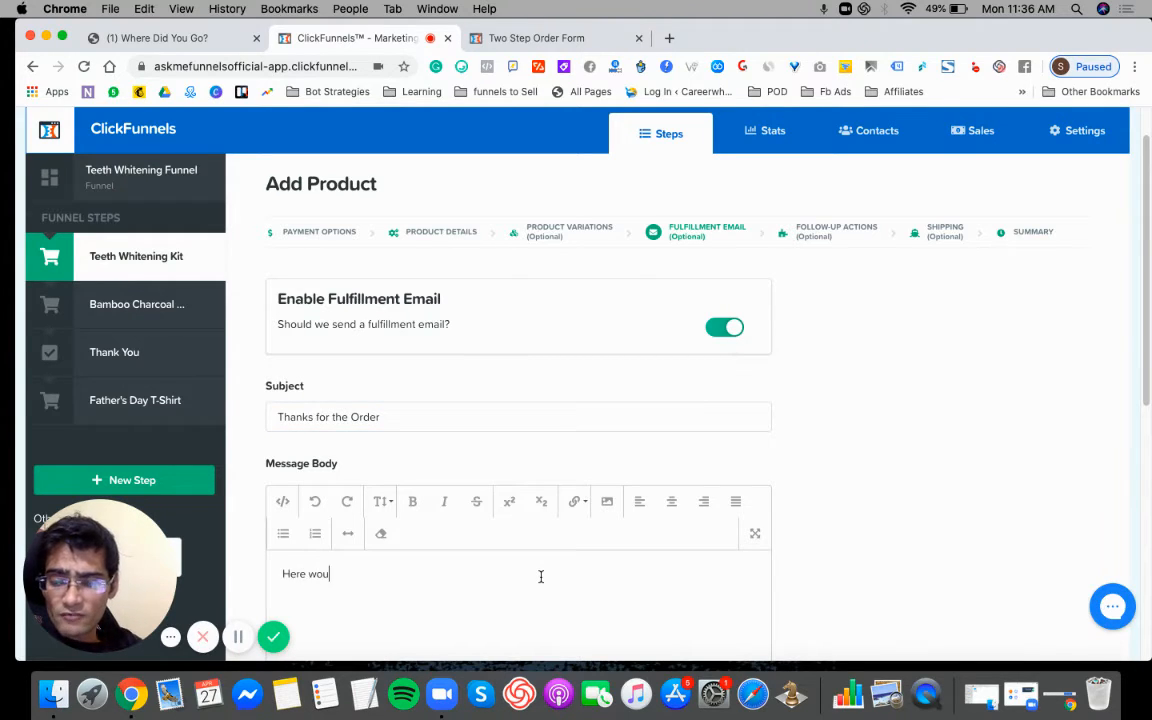
pyautogui.write('ld be a complete ')
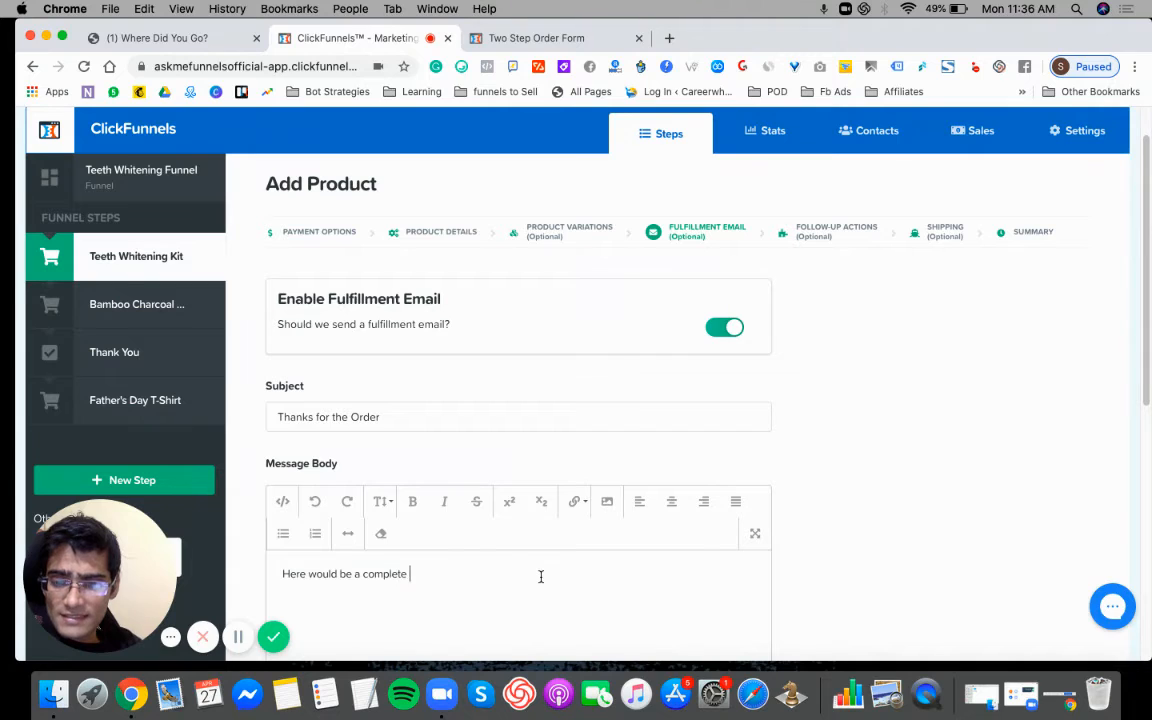
pyautogui.write('messa')
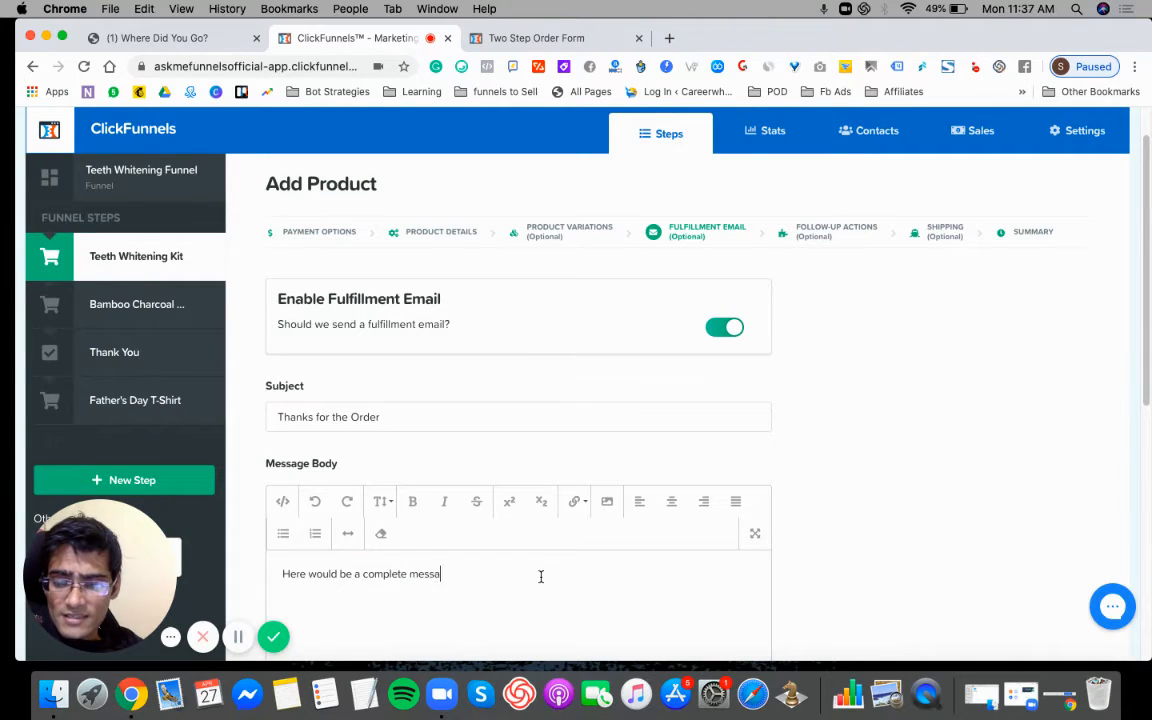
pyautogui.write('ge to display')
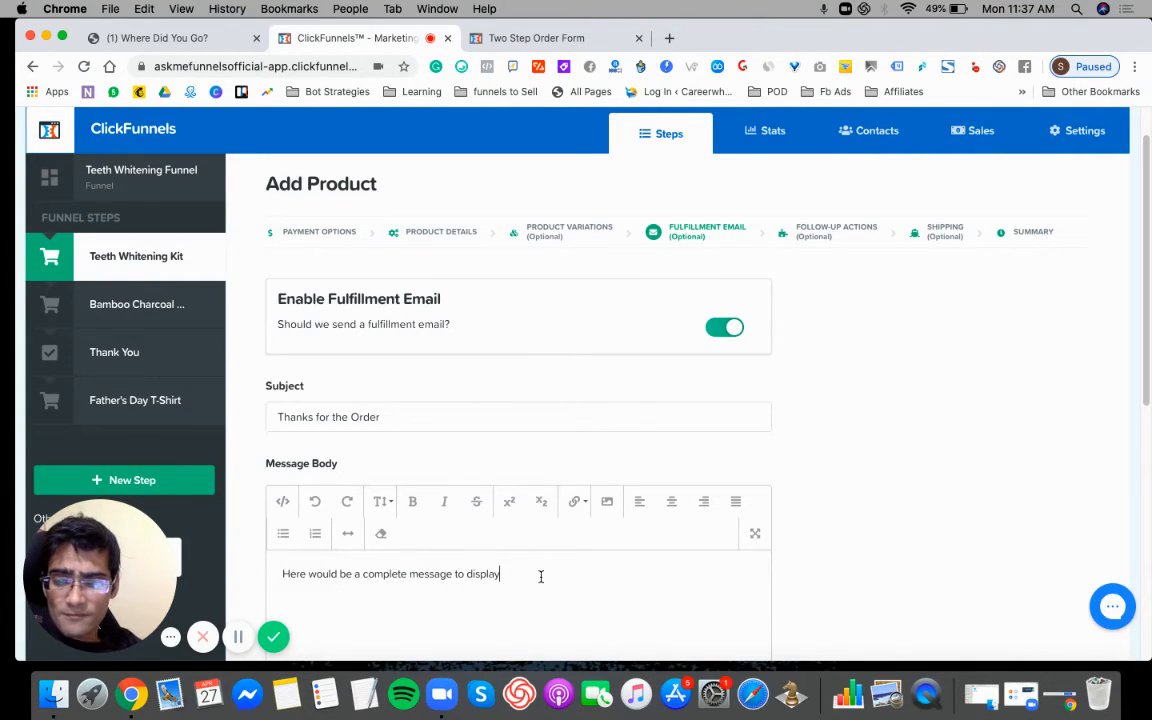
pyautogui.scroll(-5, 1131, 488)
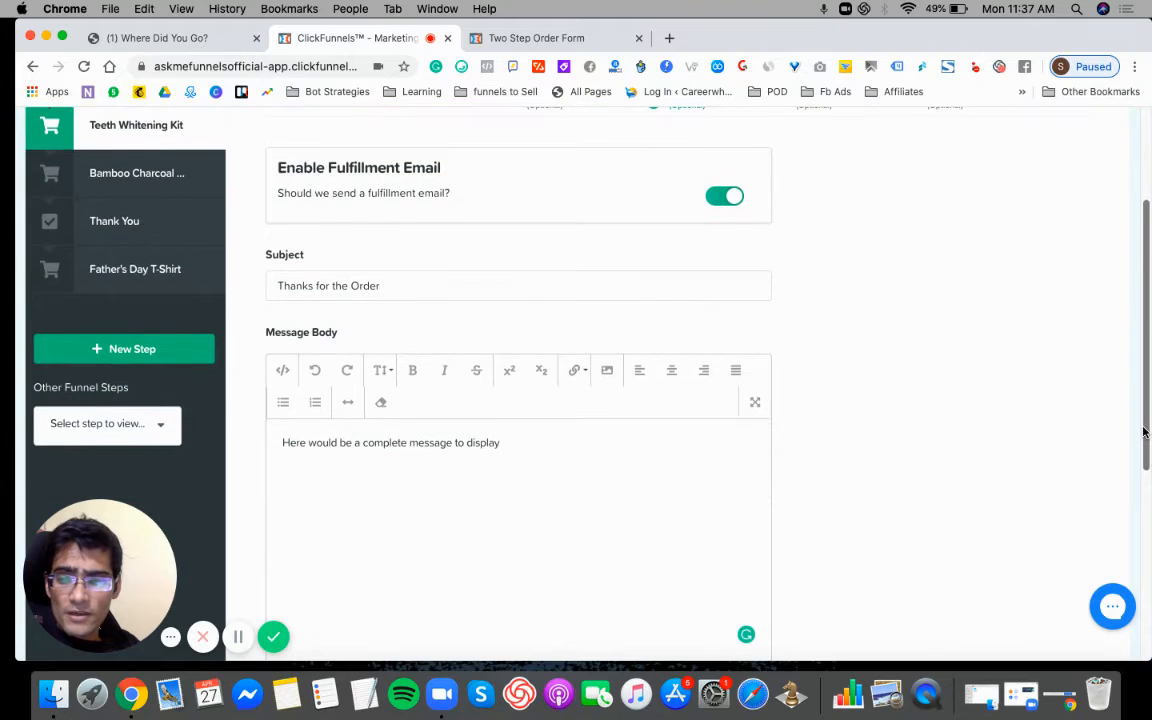
pyautogui.scroll(-6, 1131, 488)
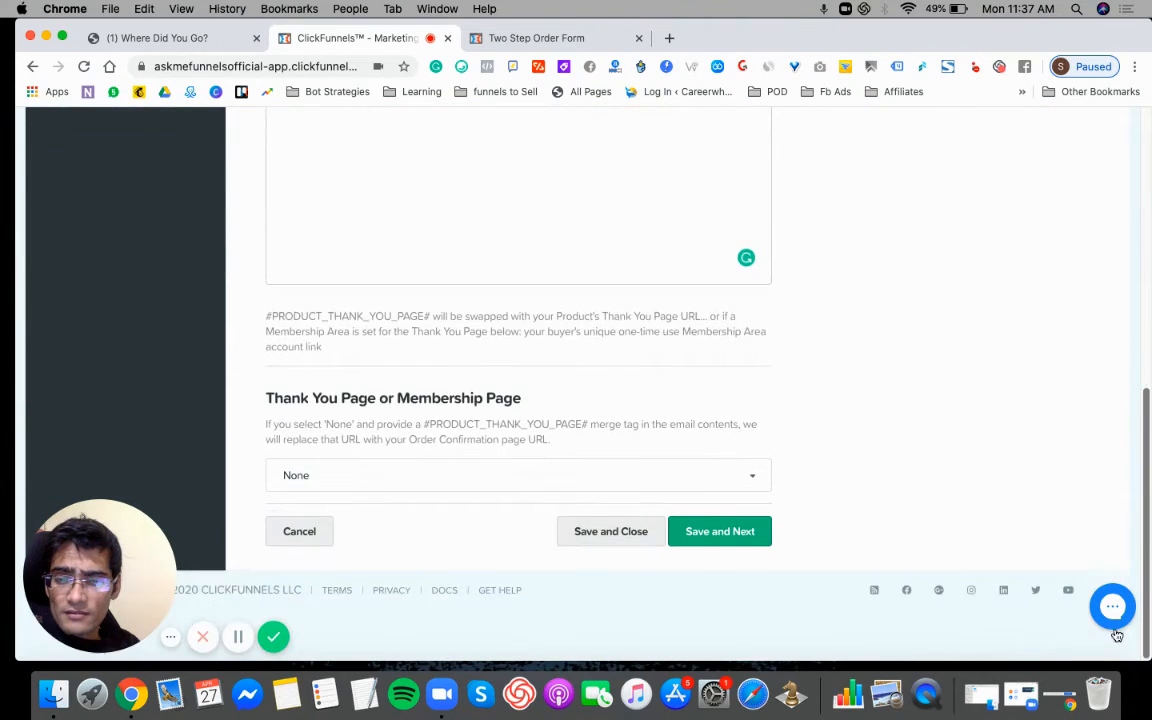
pyautogui.click(706, 535)
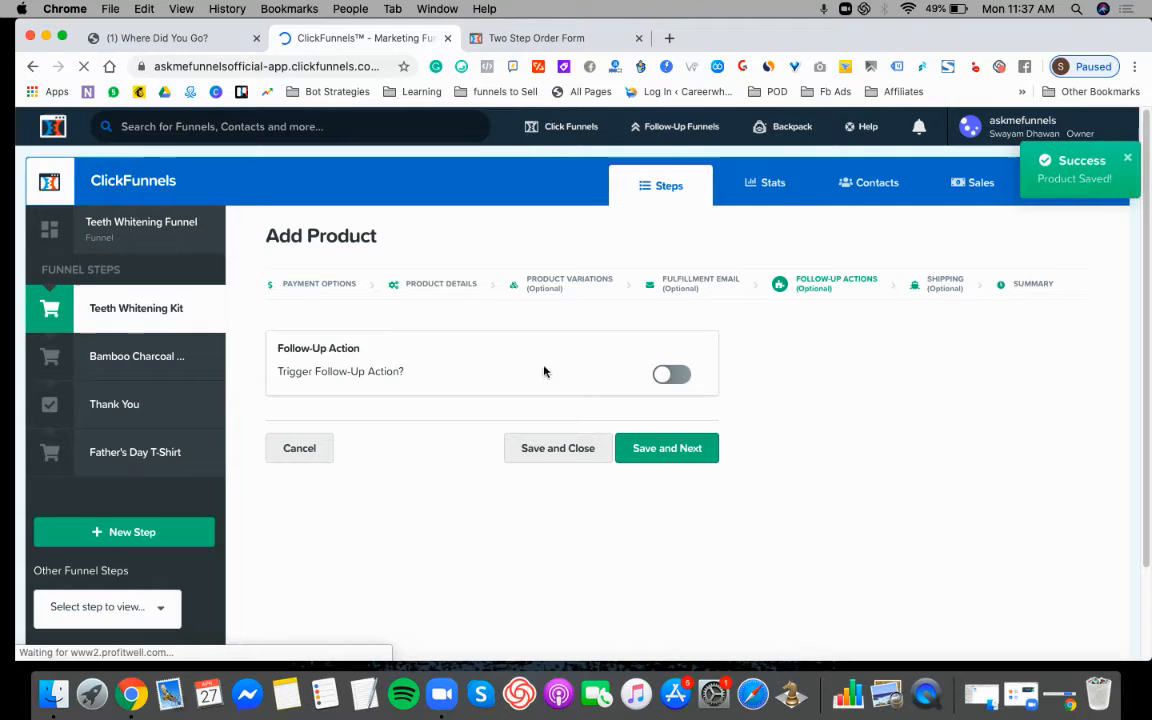
# - Leave the follow-up action disabled, save and close the product, and open the Teeth Whitening Kit step's product list
pyautogui.moveTo(278, 347); pyautogui.dragTo(362, 351)
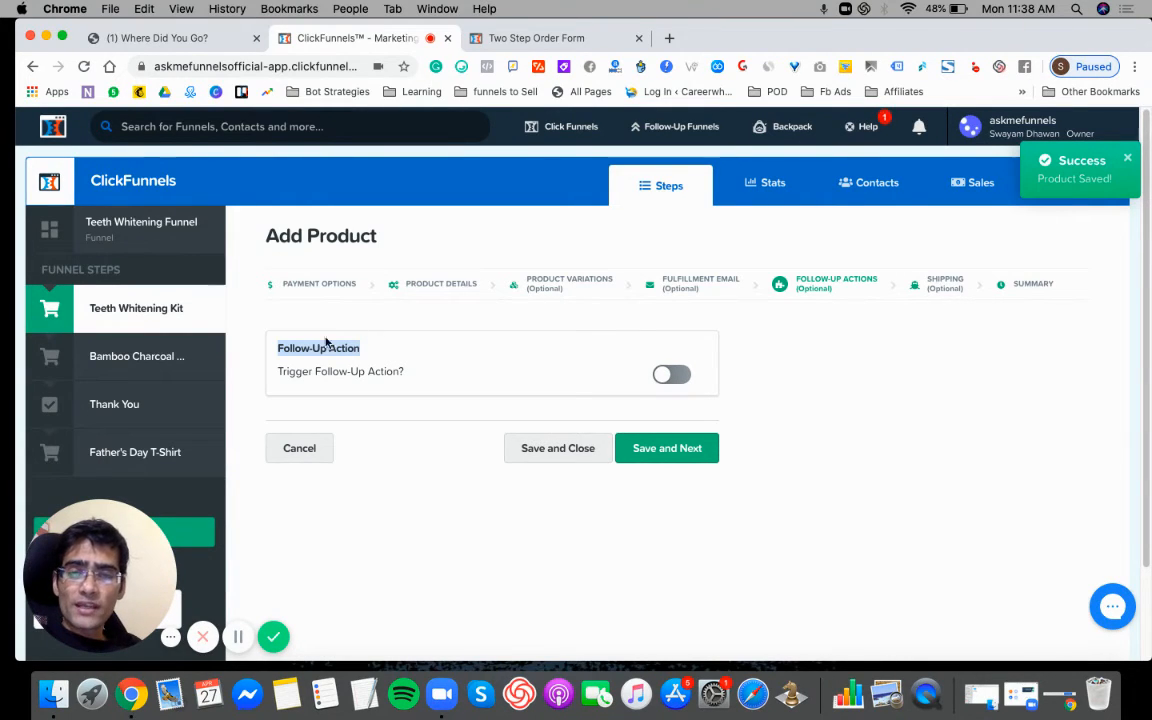
pyautogui.click(406, 321)
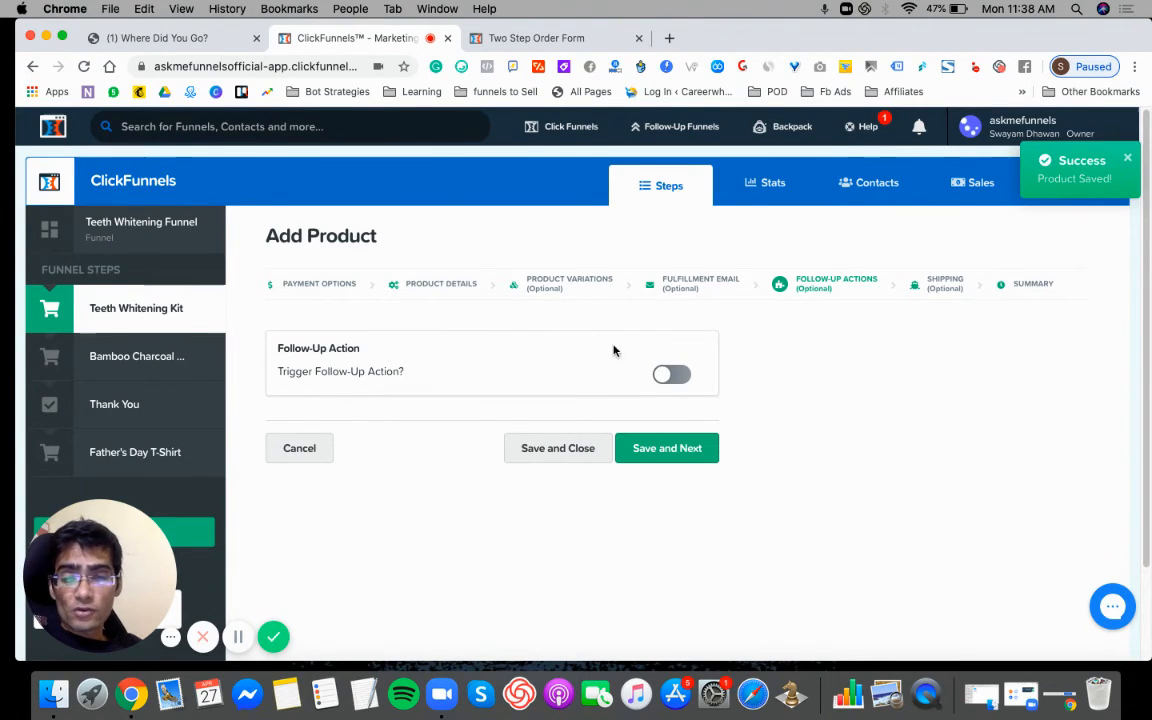
pyautogui.click(576, 450)
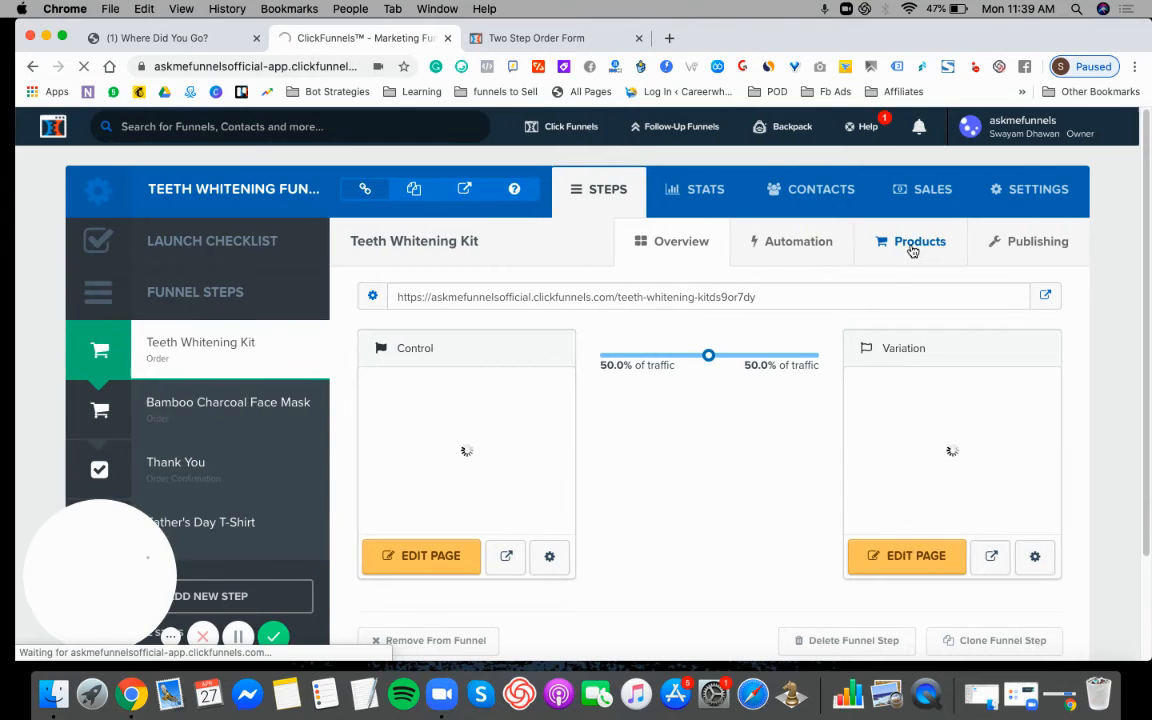
pyautogui.click(912, 245)
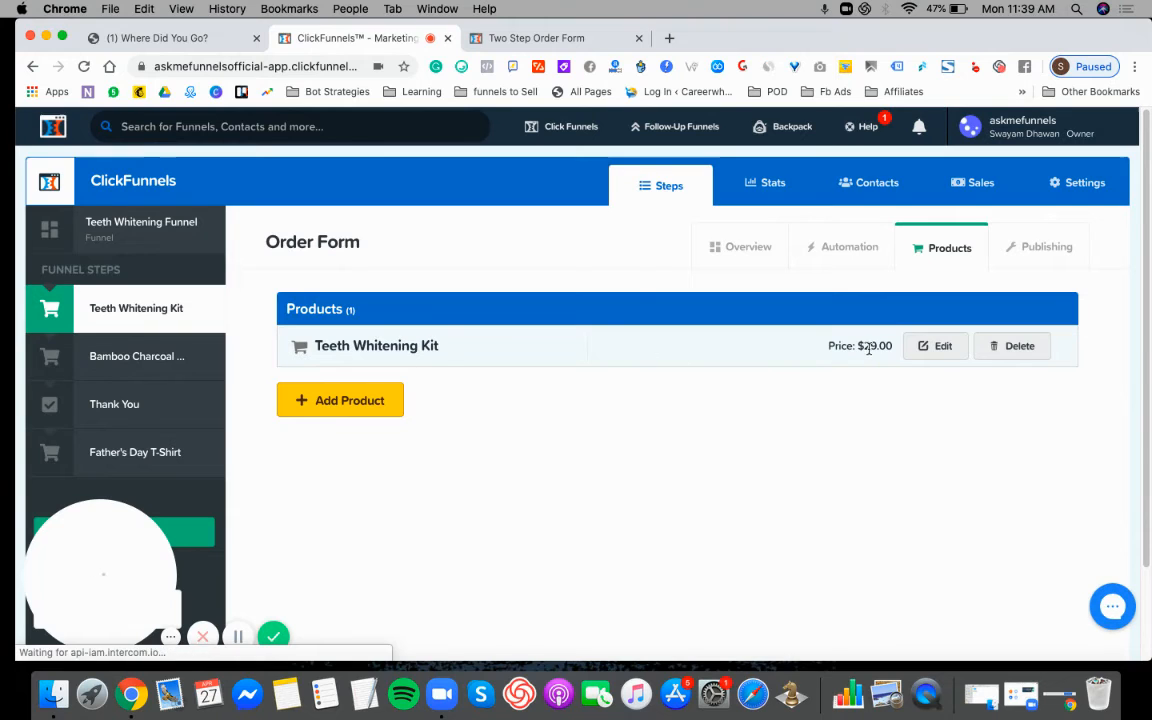
# - Reload the two-step order form, fill in the customer's contact and shipping details with India as country, and proceed to quantity selection
pyautogui.click(511, 44)
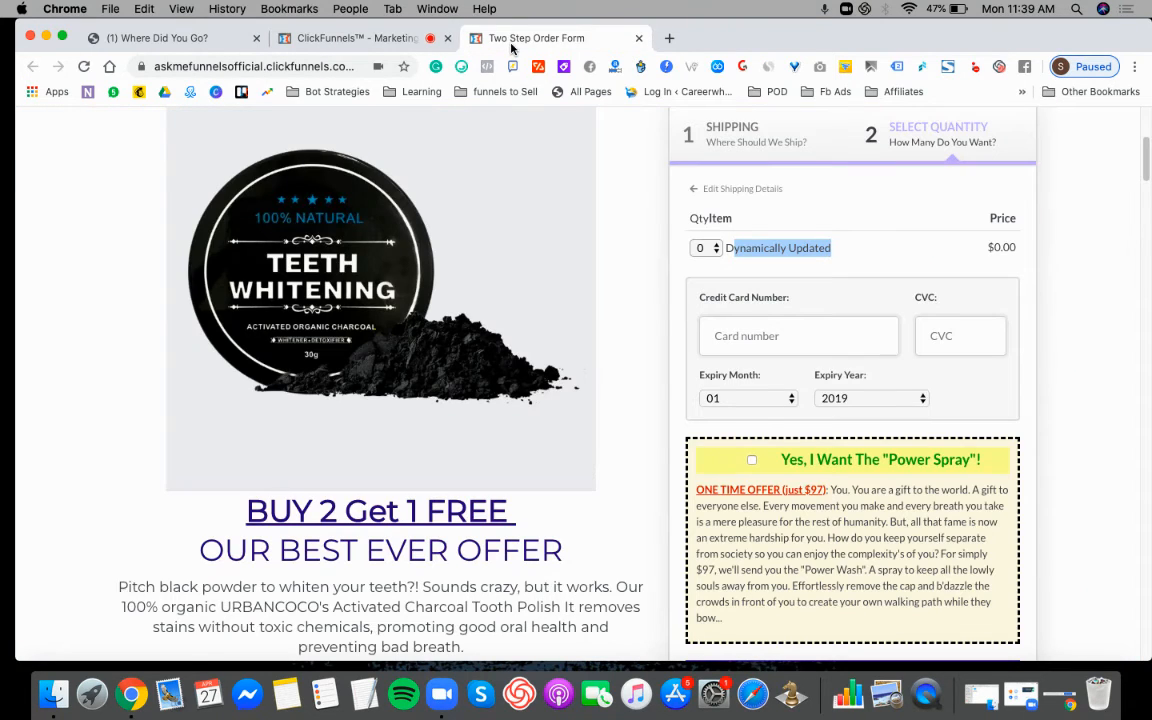
pyautogui.click(84, 66)
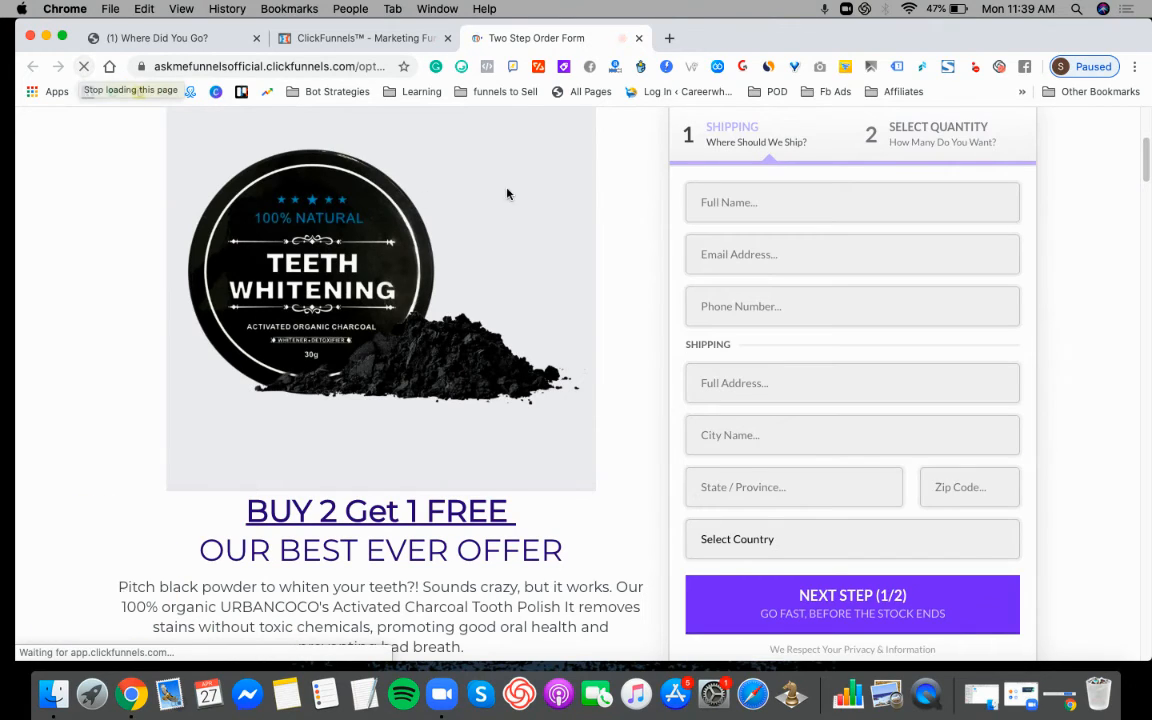
pyautogui.click(732, 203)
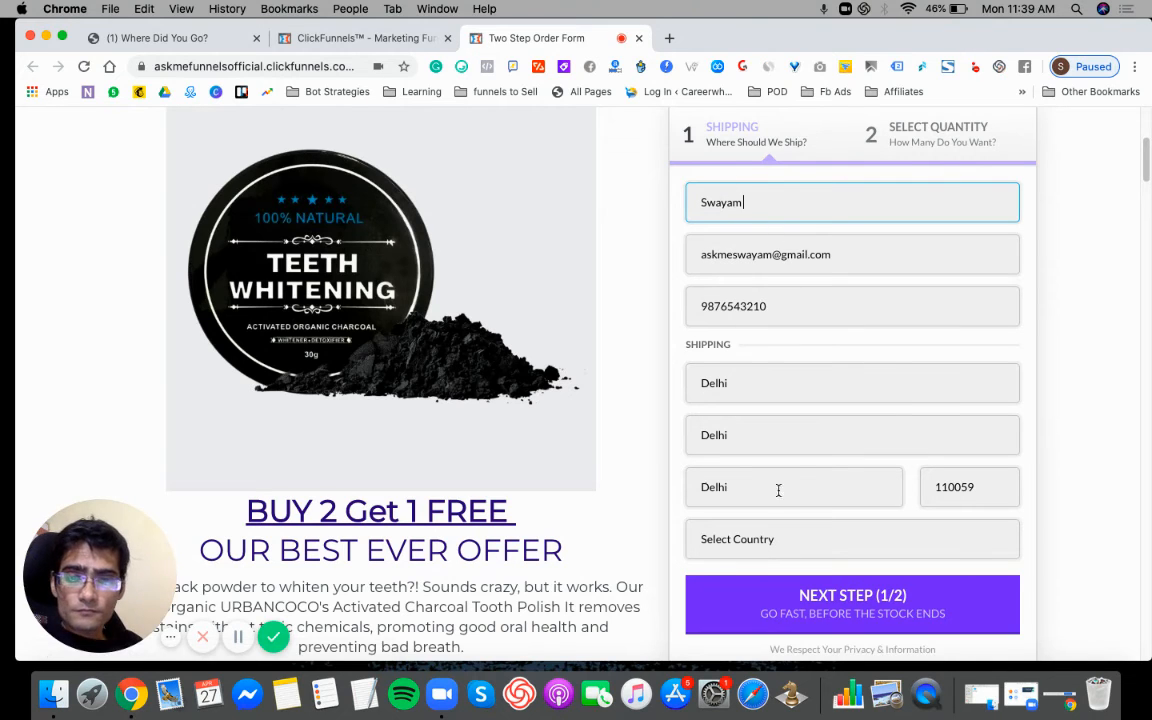
pyautogui.click(771, 545)
pyautogui.write('ind')
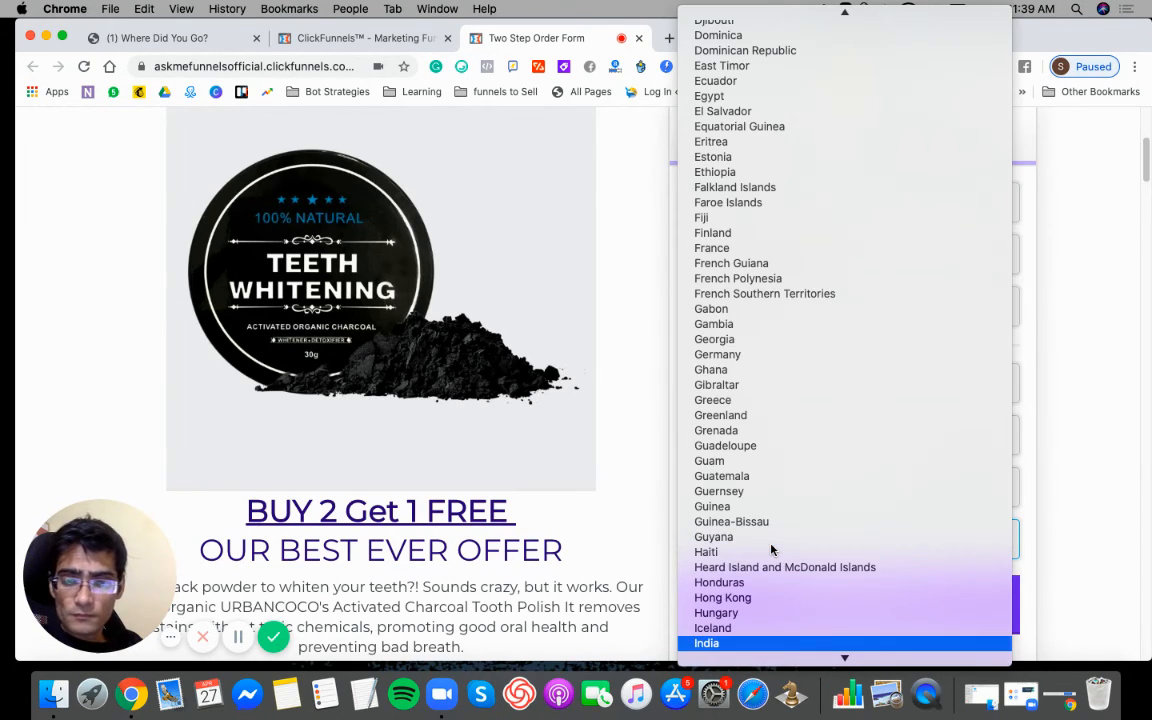
pyautogui.press('Return')
pyautogui.click(845, 604)
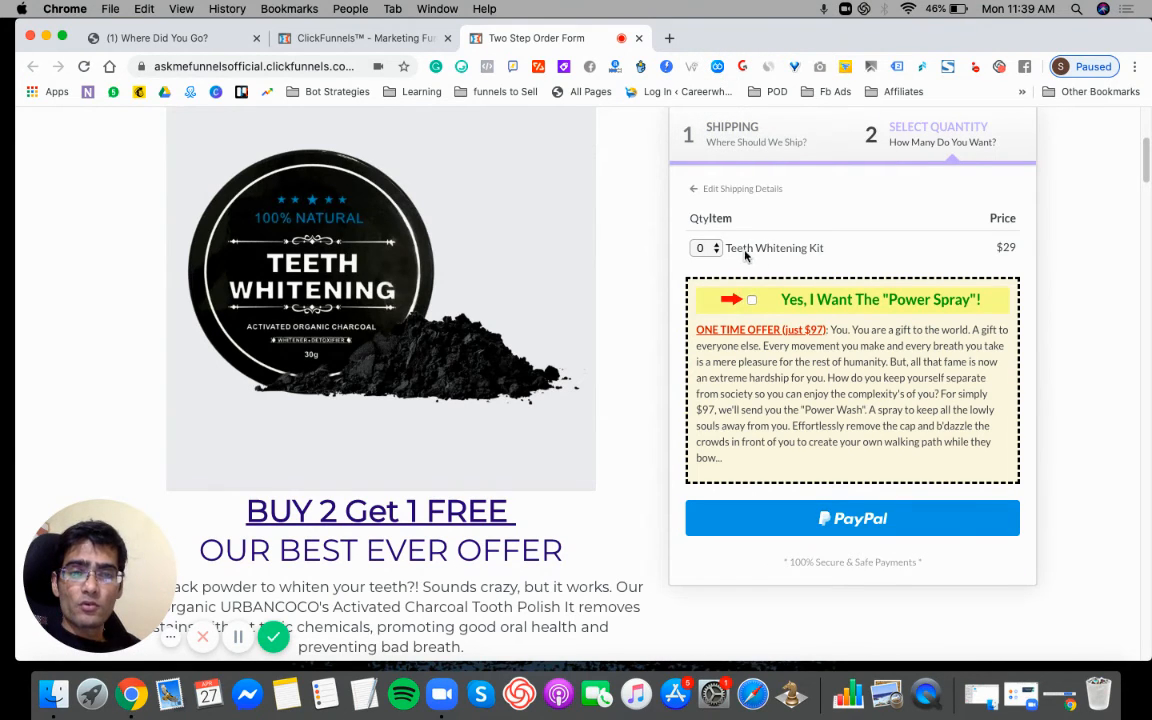
# - Test the Teeth Whitening Kit quantity selection on the order form with 1, 10 and 0
pyautogui.moveTo(726, 252); pyautogui.dragTo(1005, 251)
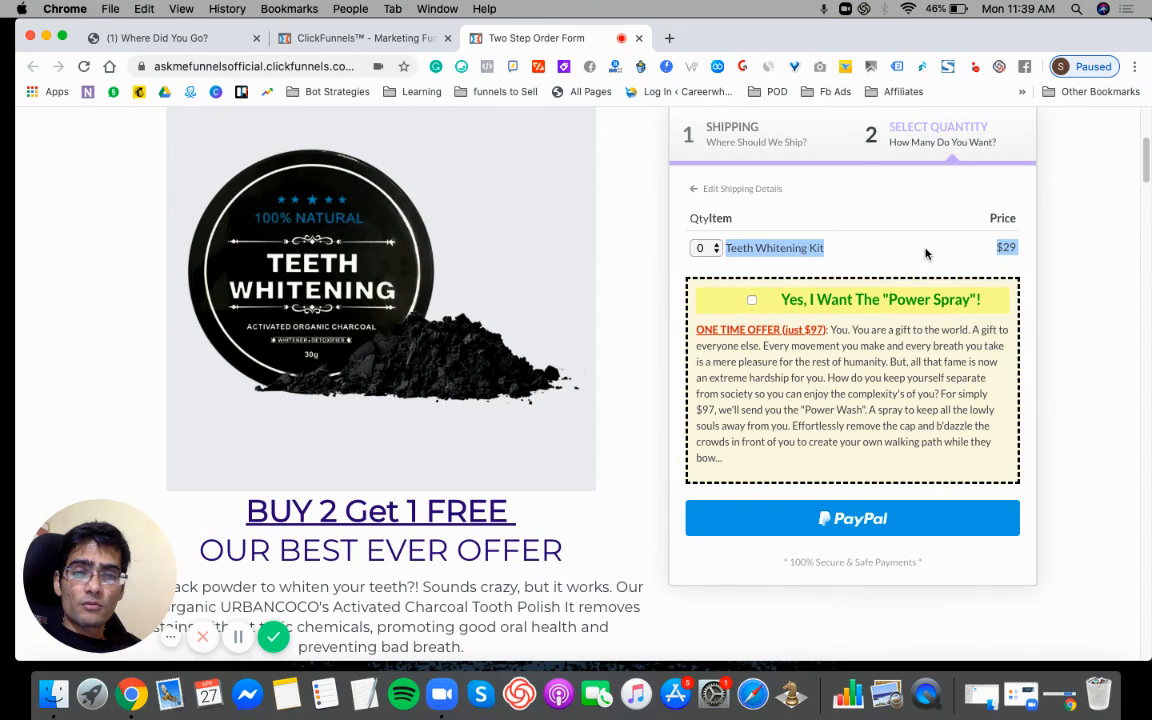
pyautogui.click(707, 248)
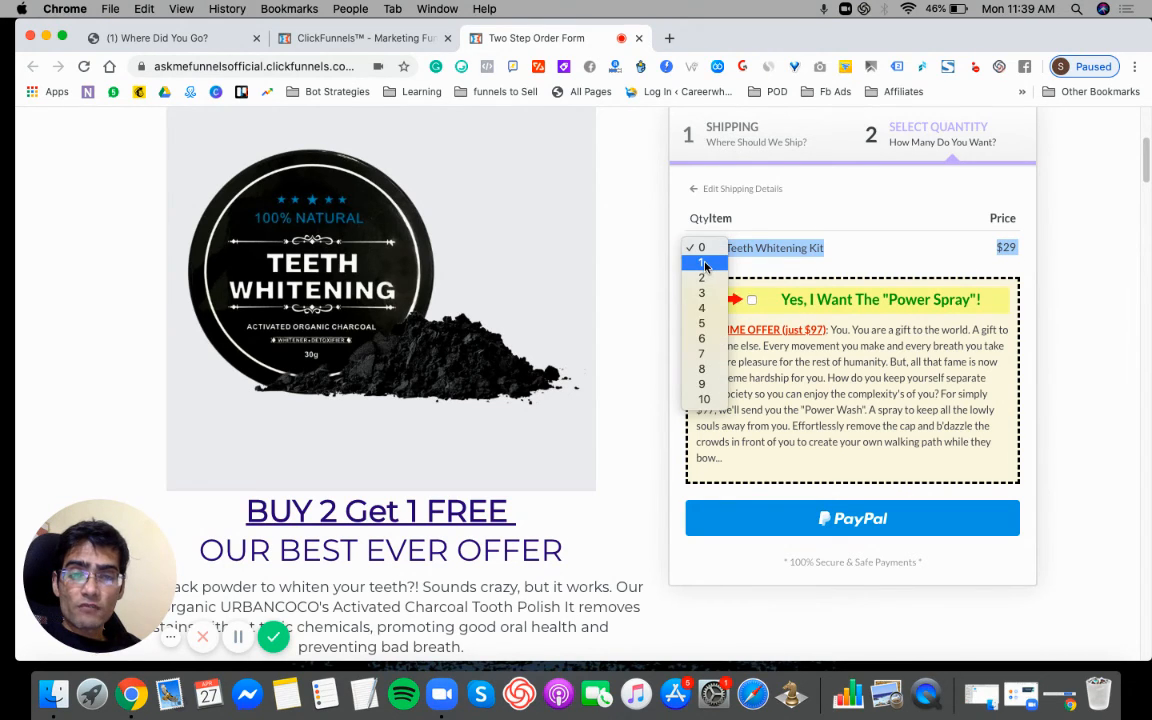
pyautogui.click(704, 263)
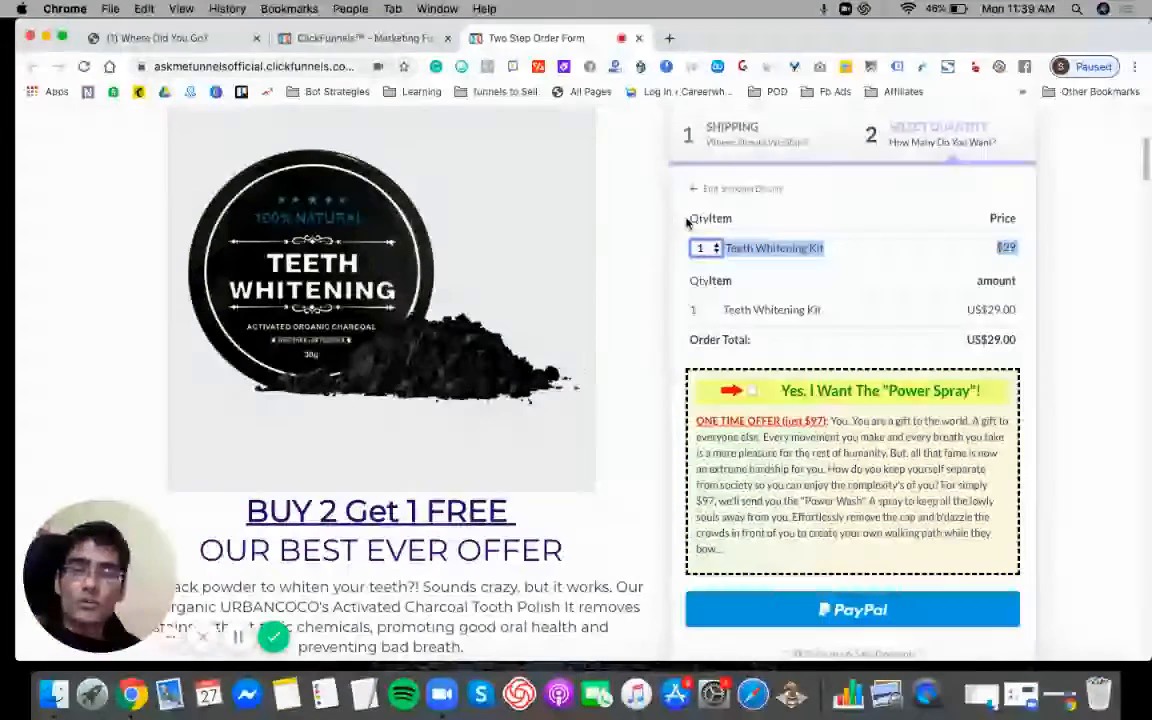
pyautogui.moveTo(689, 218); pyautogui.dragTo(707, 219)
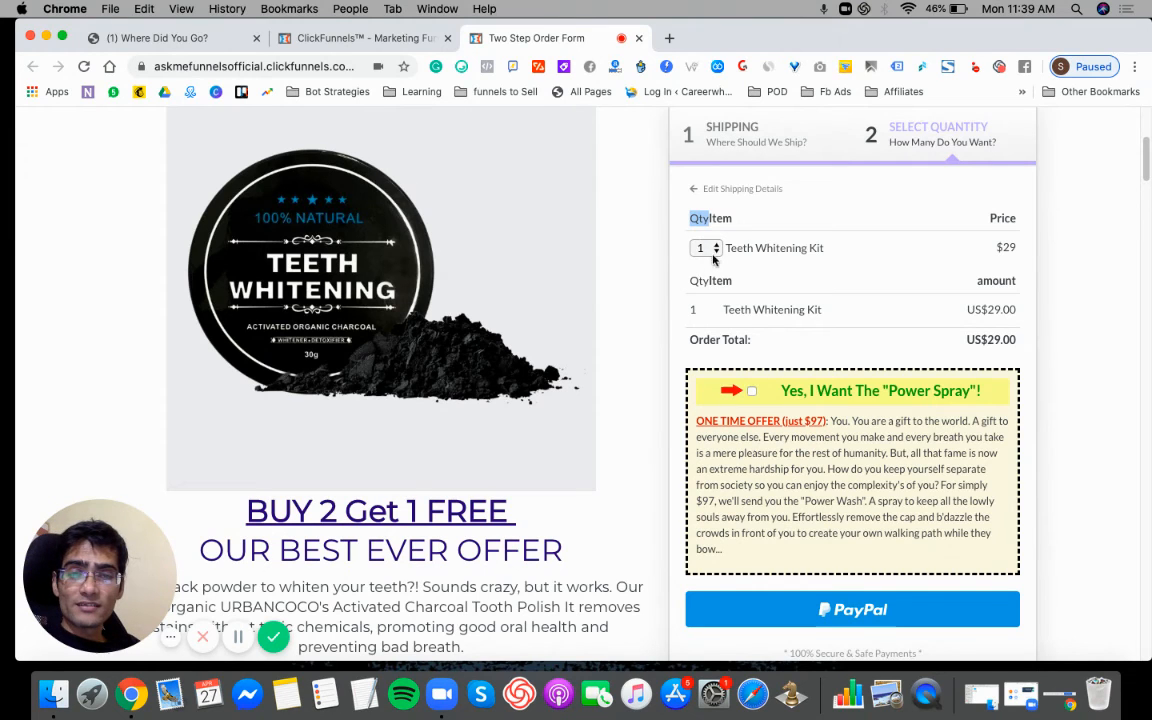
pyautogui.click(705, 250)
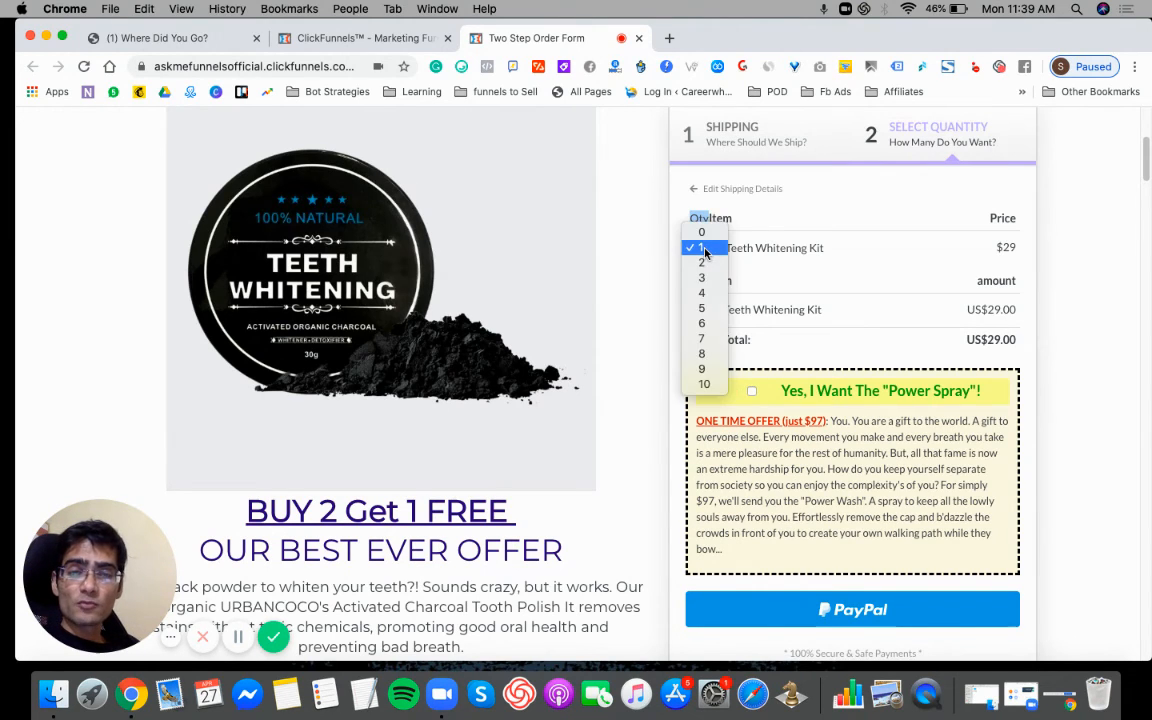
pyautogui.click(705, 386)
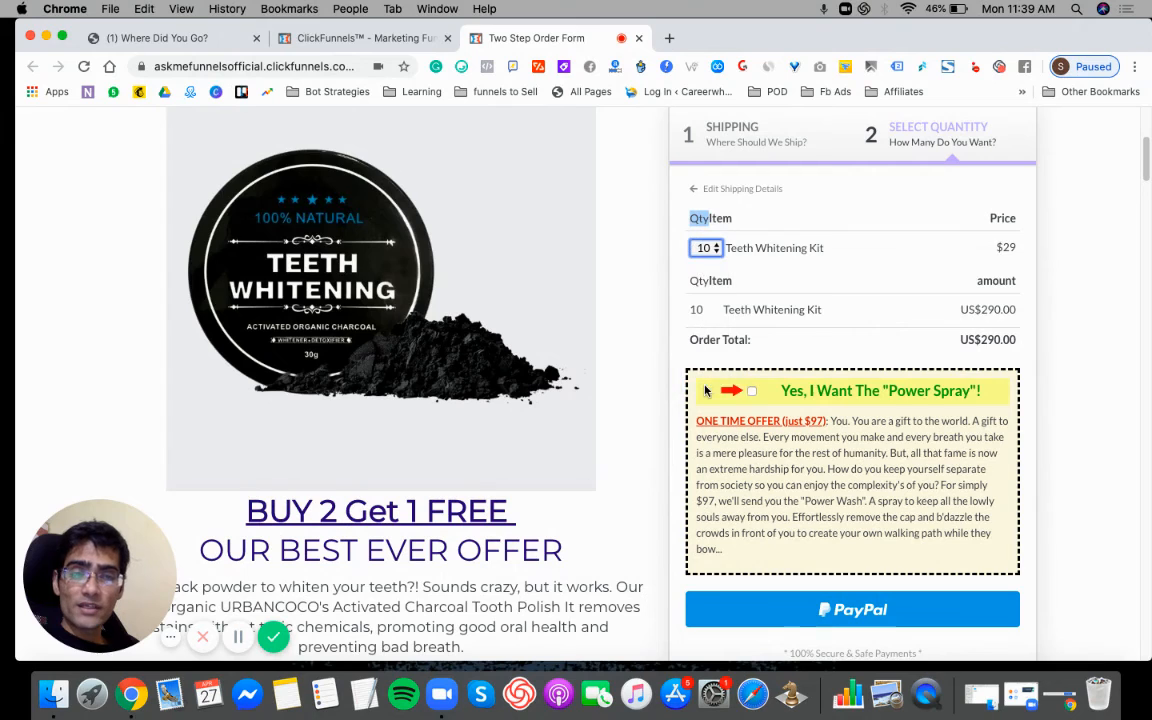
pyautogui.click(704, 248)
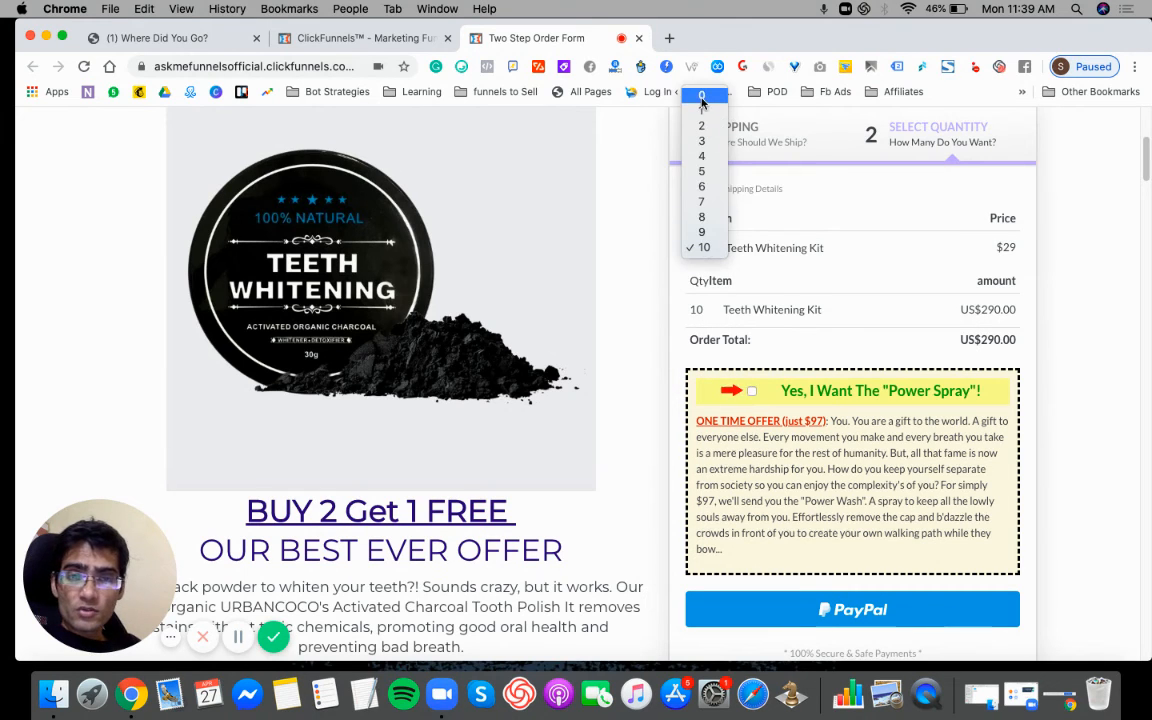
pyautogui.click(701, 95)
# - Set the Teeth Whitening Kit quantity to 2 on the order form
pyautogui.click(724, 249)
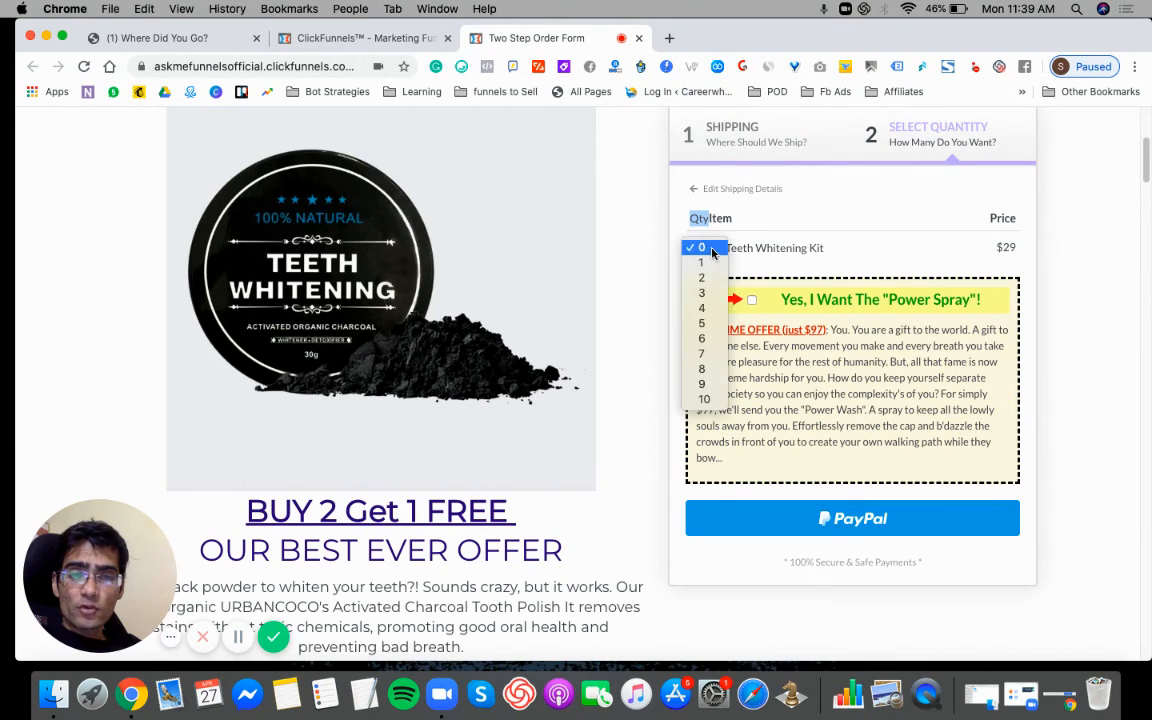
pyautogui.click(695, 276)
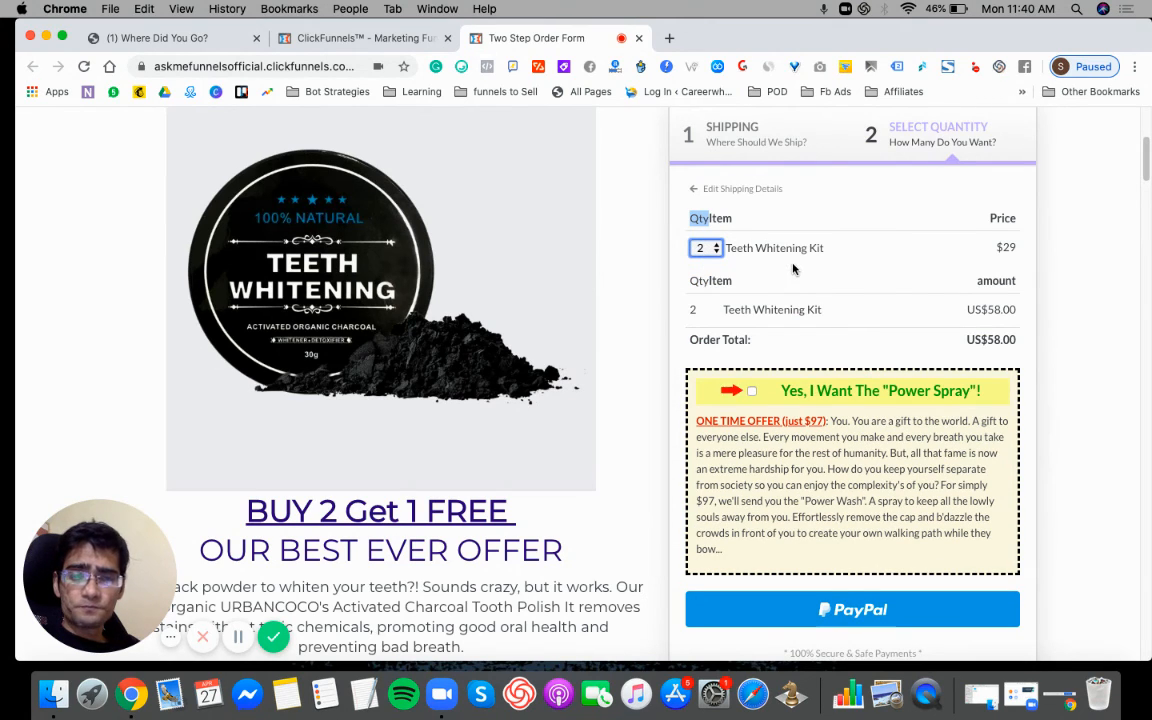
pyautogui.click(834, 297)
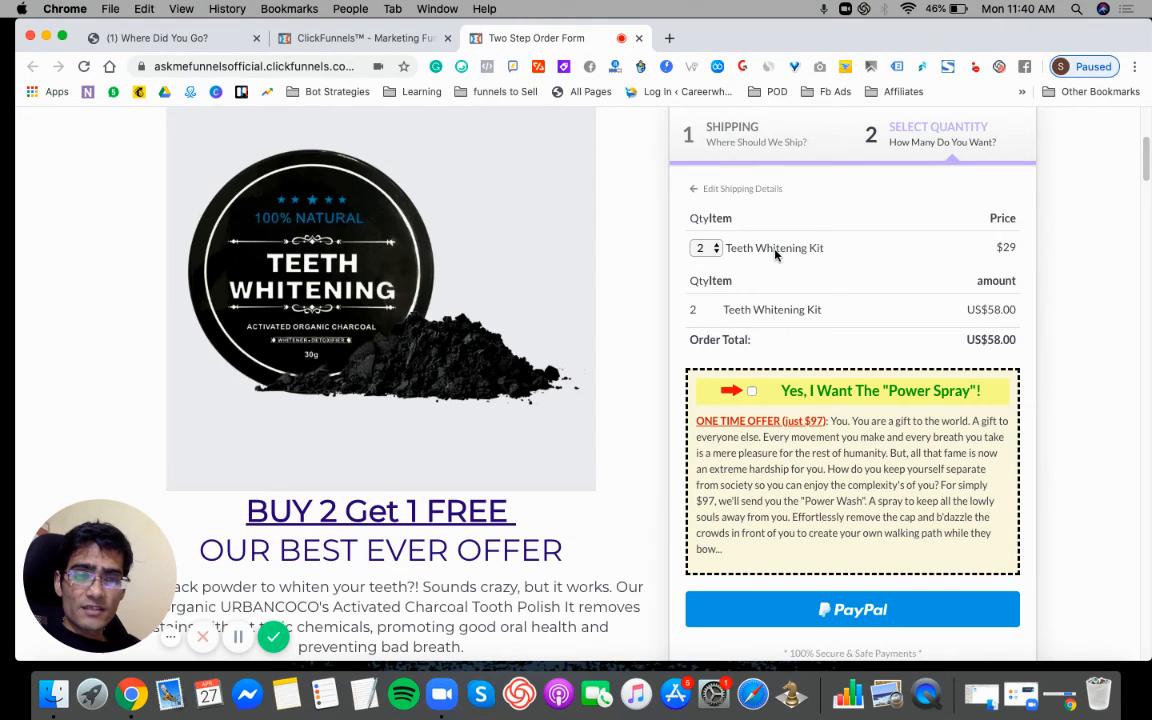
# - Check that the order form opens the PayPal checkout, close it without logging in, and return to the step's product list in ClickFunnels
pyautogui.click(852, 609)
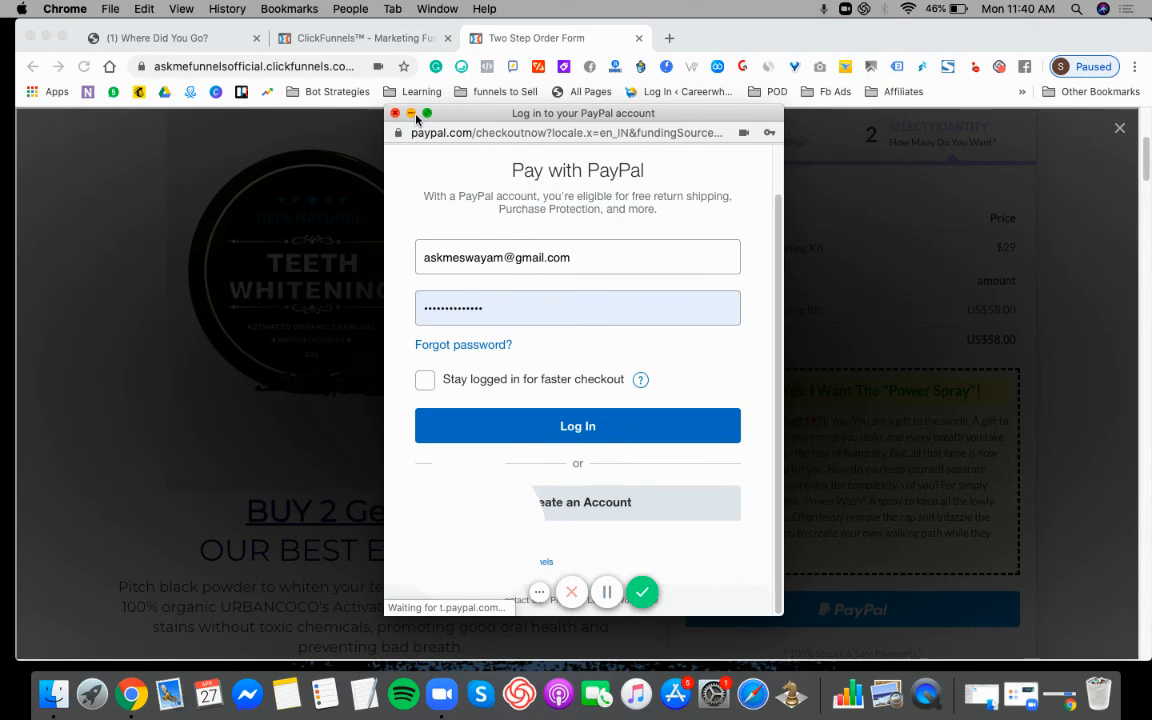
pyautogui.click(395, 113)
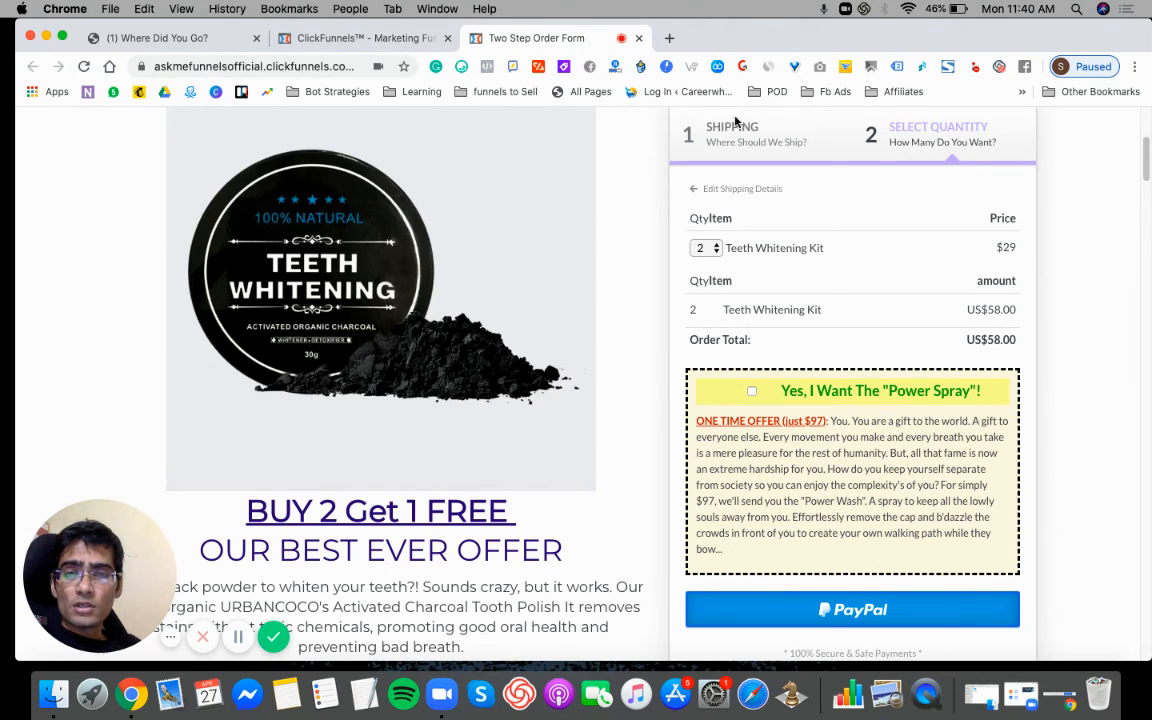
pyautogui.scroll(3, 1146, 125)
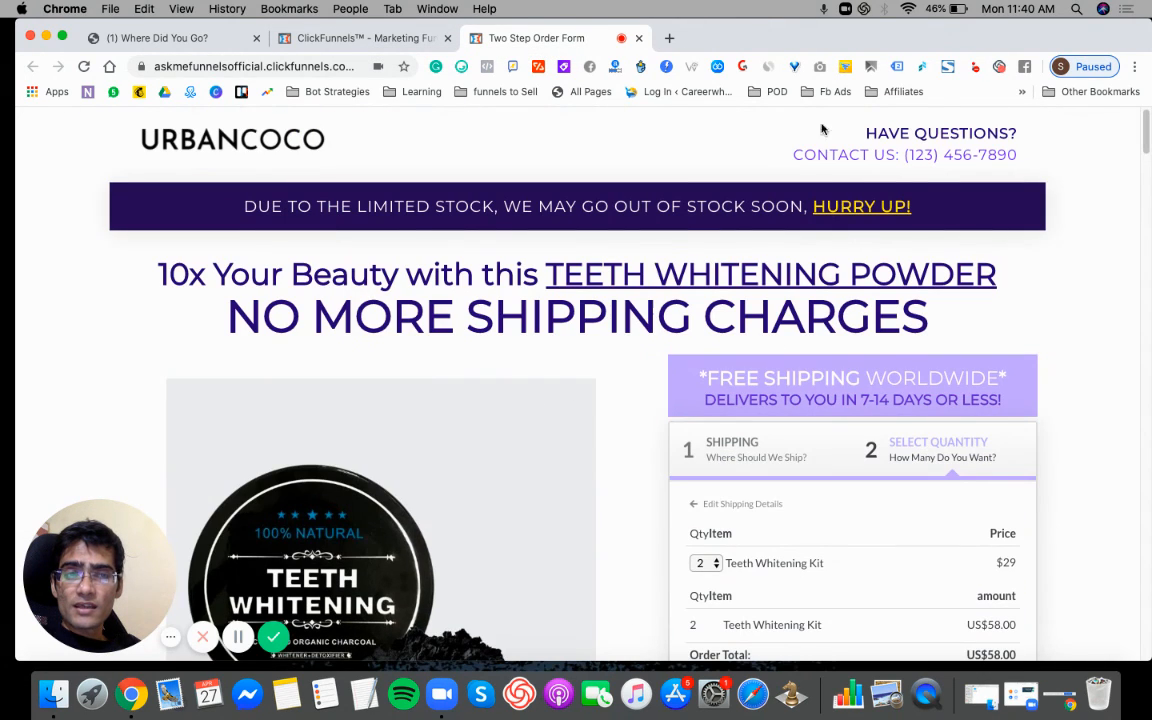
pyautogui.click(420, 40)
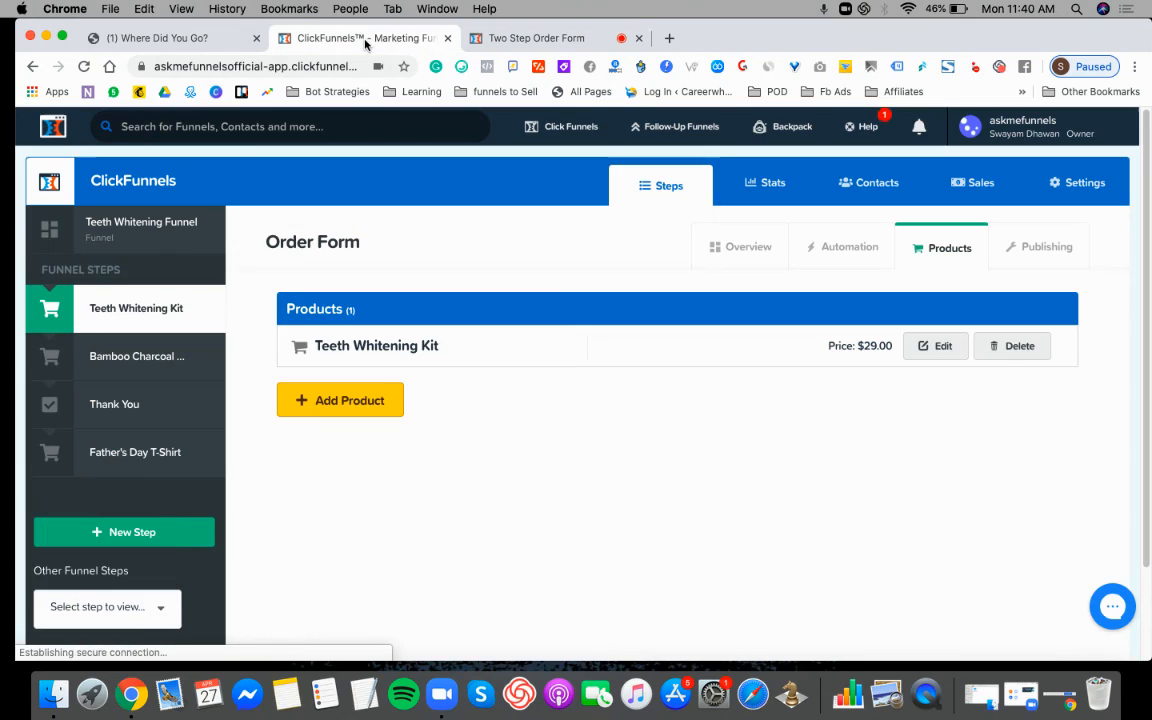